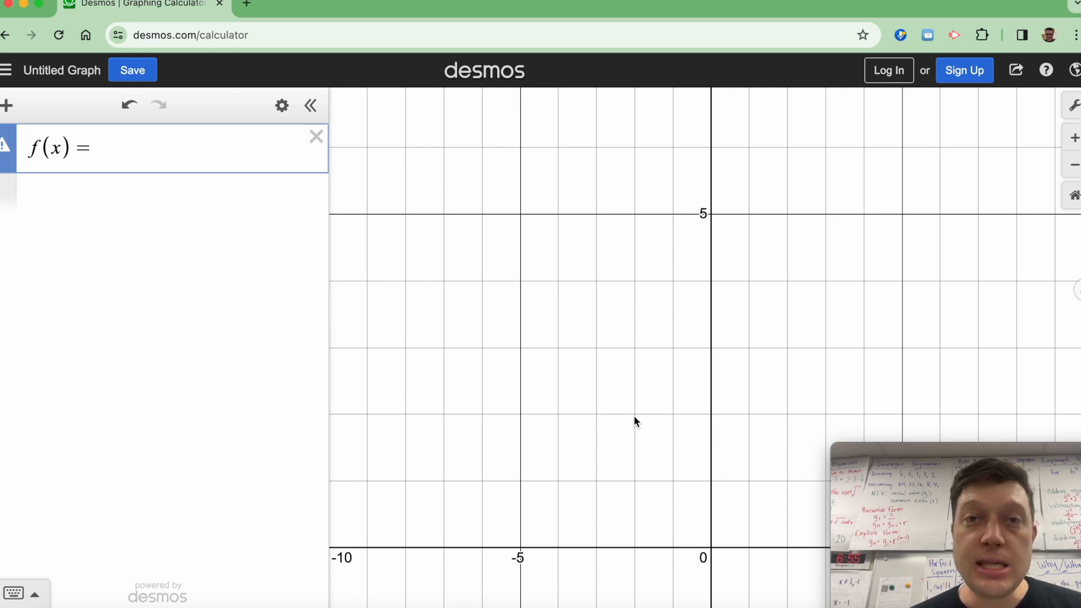
Step: Complete the function as f(x) = e and view the coordinates of the line's y-intercept
type("e")
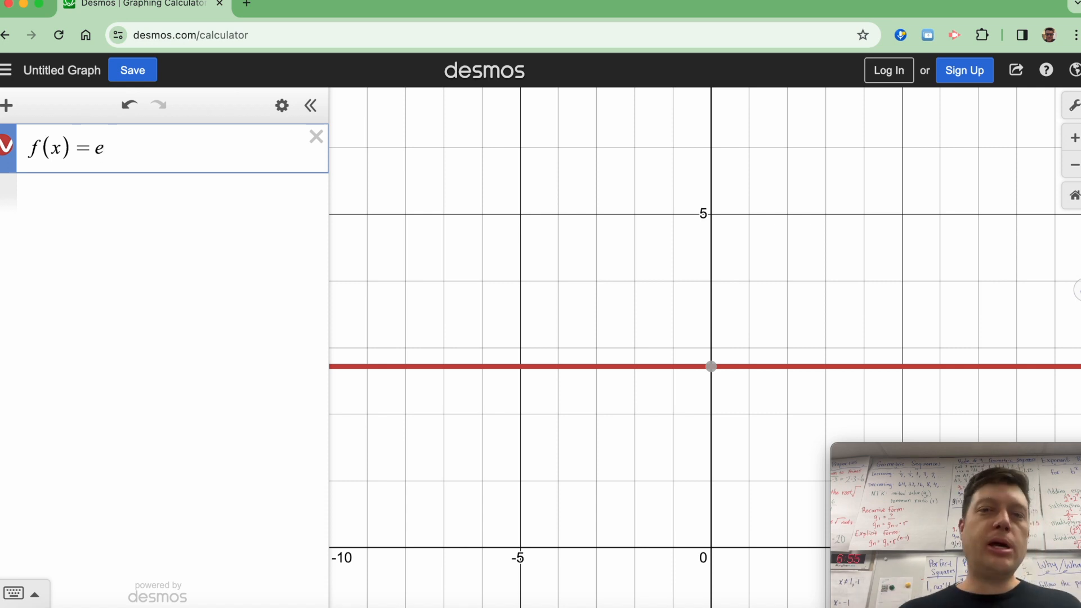
mouse_move(711, 368)
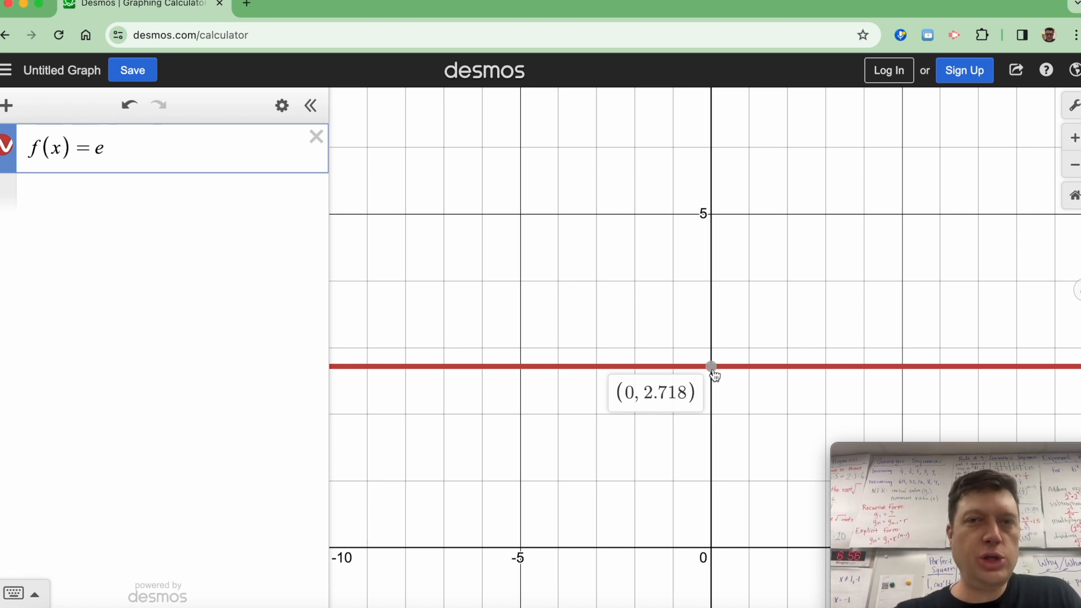
Step: Enter Euler as a temporary second expression, label the y-intercept of f(x) = e, and delete the temporary expression
left_click(99, 188)
type("Euler")
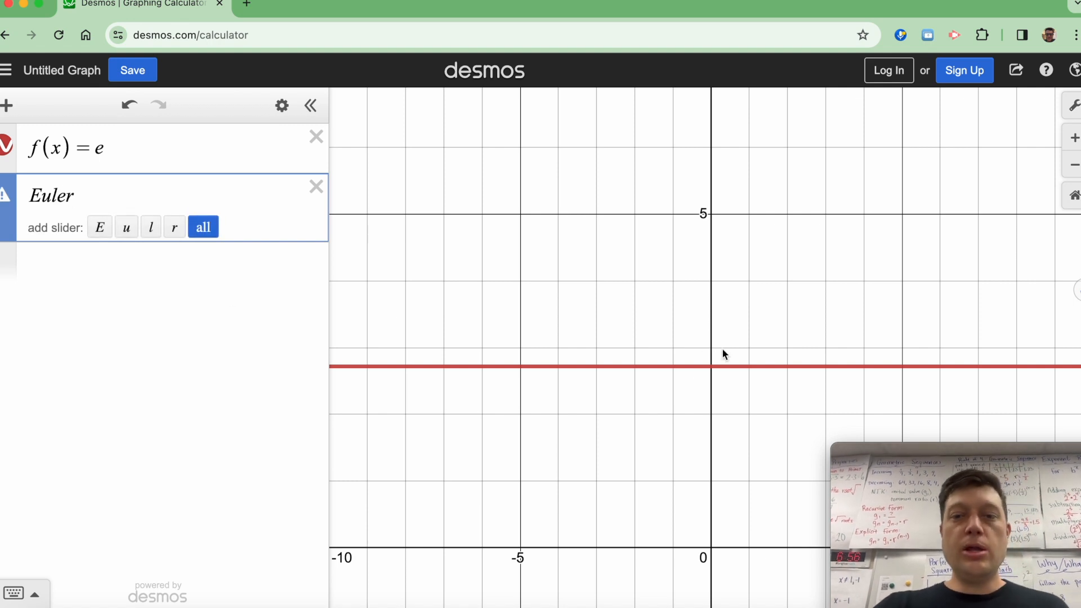
left_click(709, 367)
left_click_drag(710, 375, 713, 374)
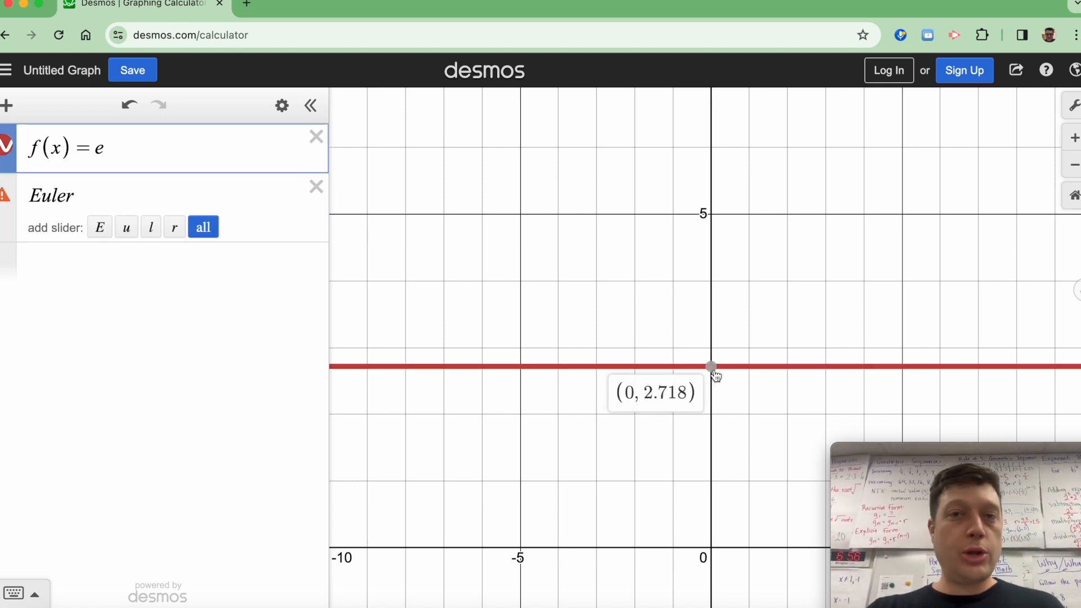
left_click(712, 369)
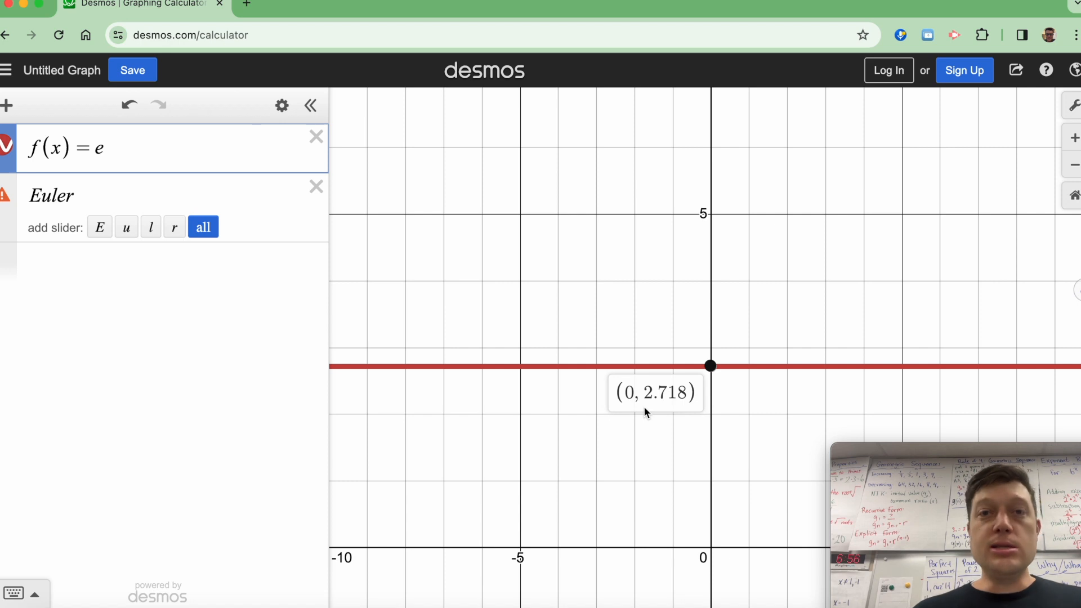
left_click(316, 187)
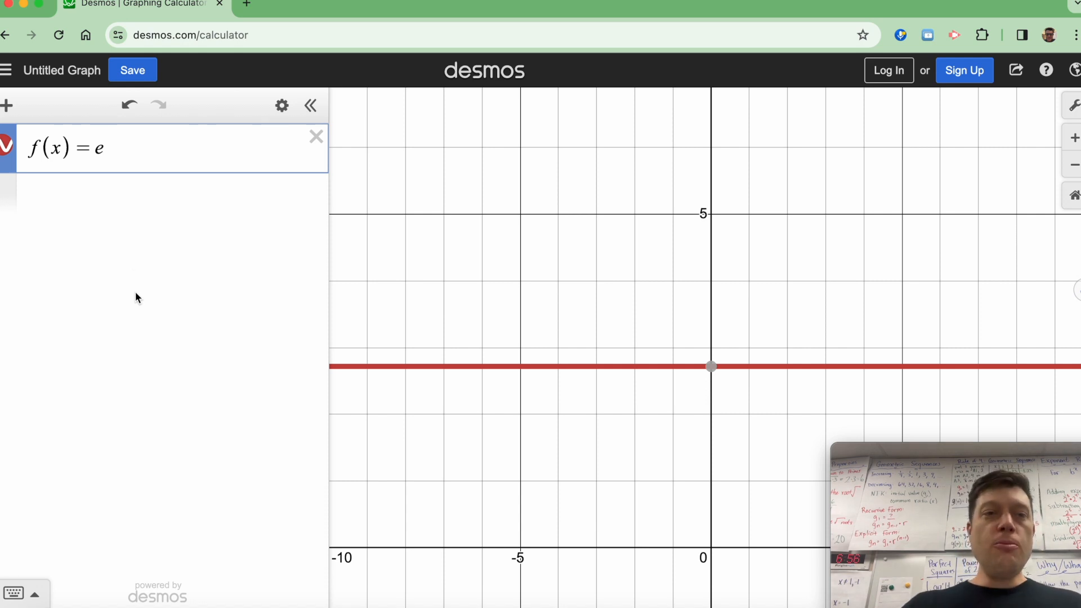
Step: Raise e to the power x in the first expression and remove its f(x) = prefix, leaving only e^x
type("^x")
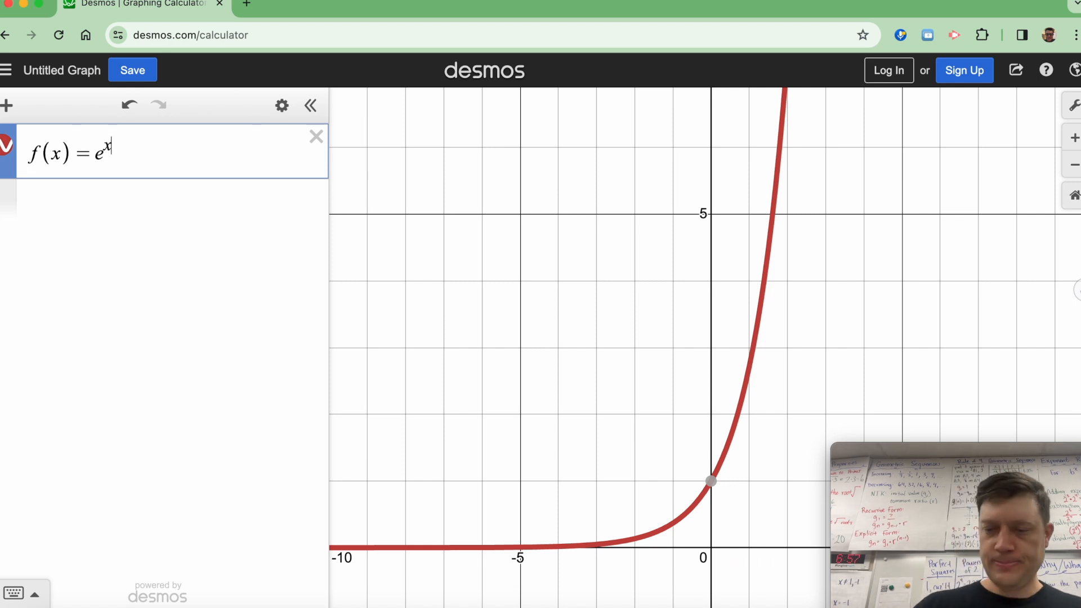
key("Return")
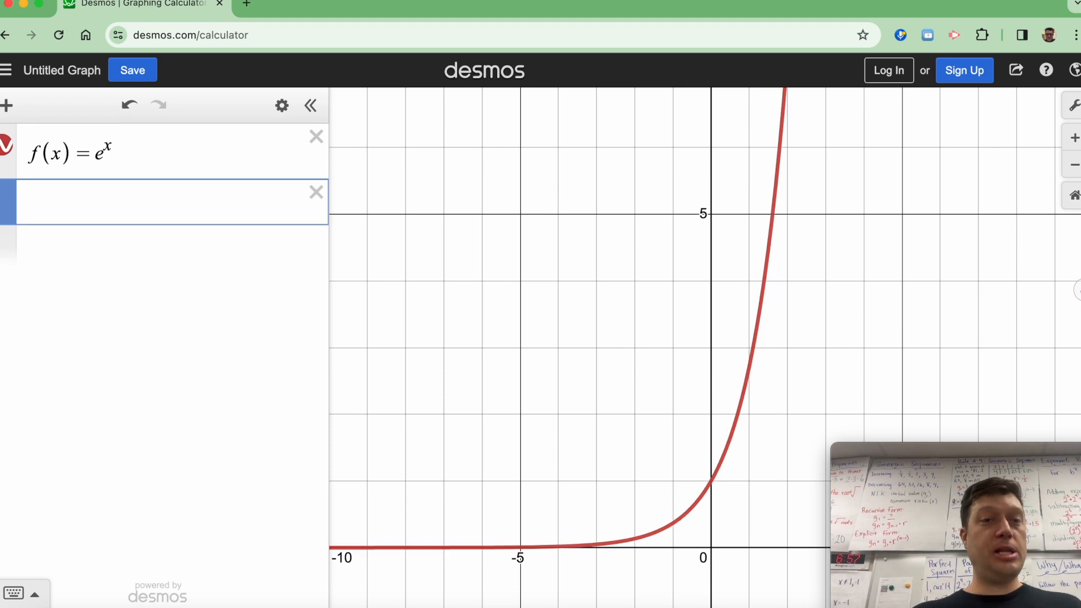
key("Up")
key("Left")
key("Left")
key("Left")
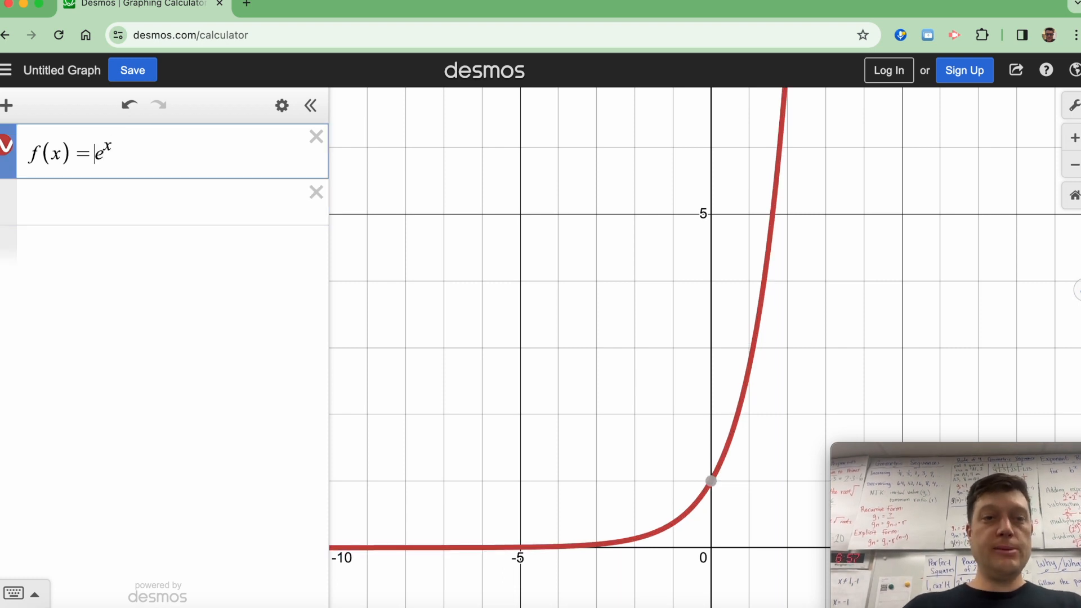
key("BackSpace")
key("BackSpace")
key("BackSpace")
key("BackSpace")
key("BackSpace")
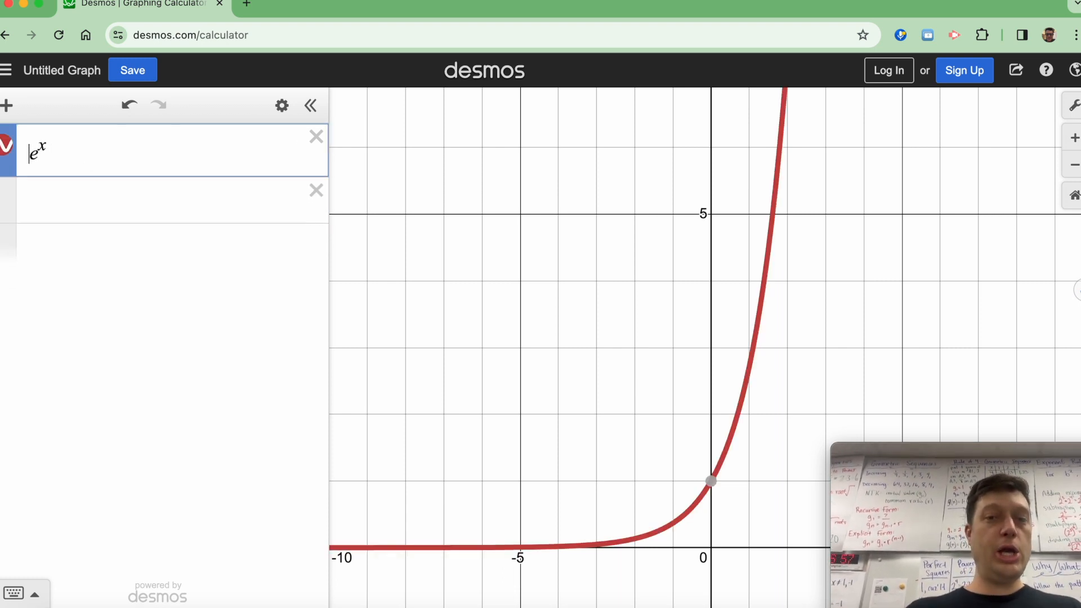
Step: Graph f(x) = -e^x as the second expression and label the y-intercepts of both curves
key("Down")
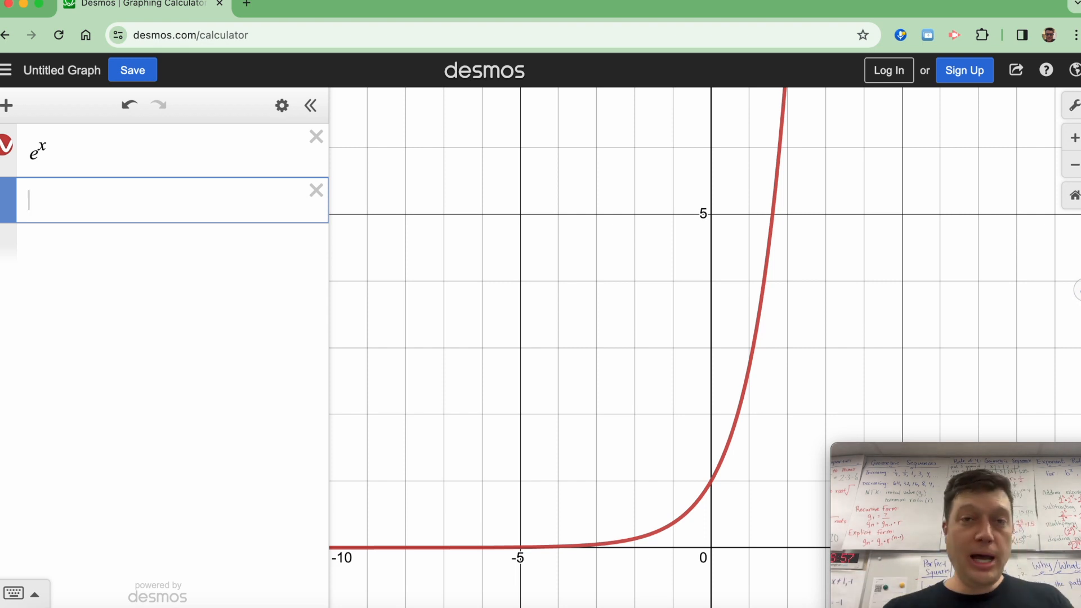
type("f(x)=-")
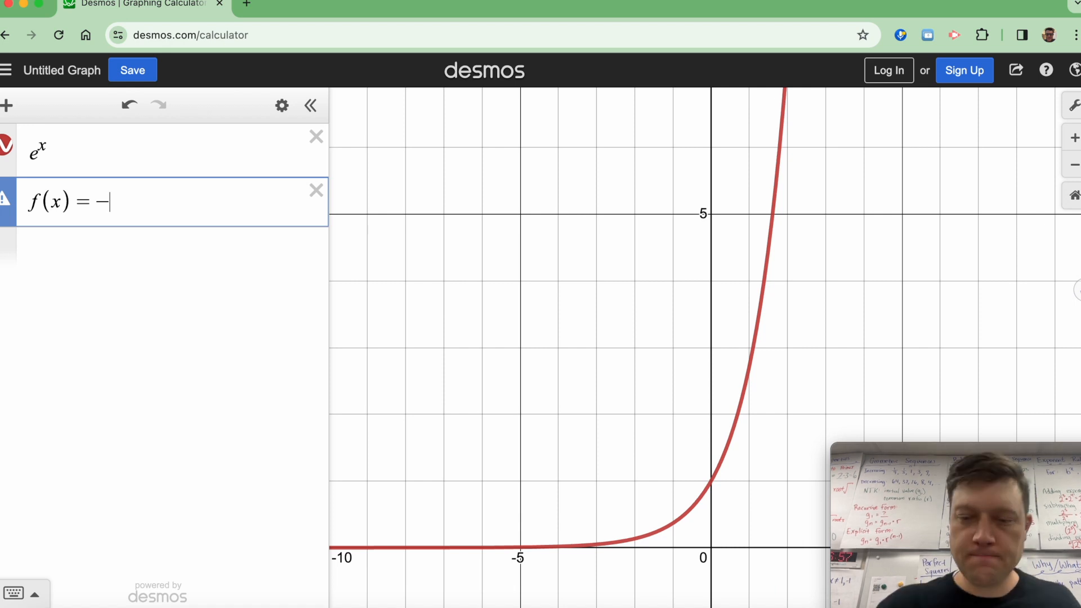
type("e^x")
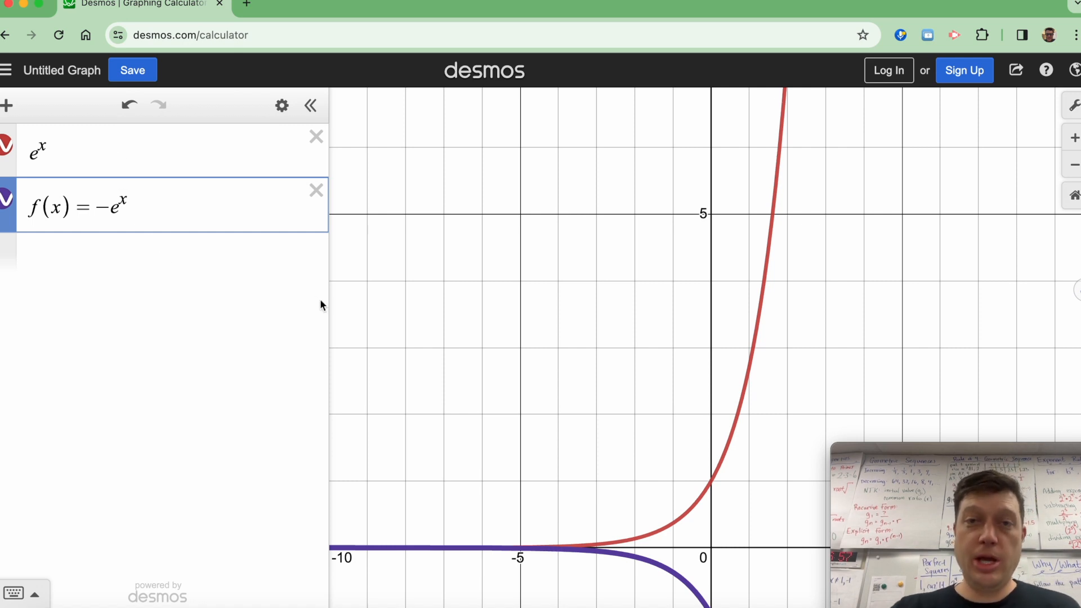
left_click_drag(495, 413, 491, 225)
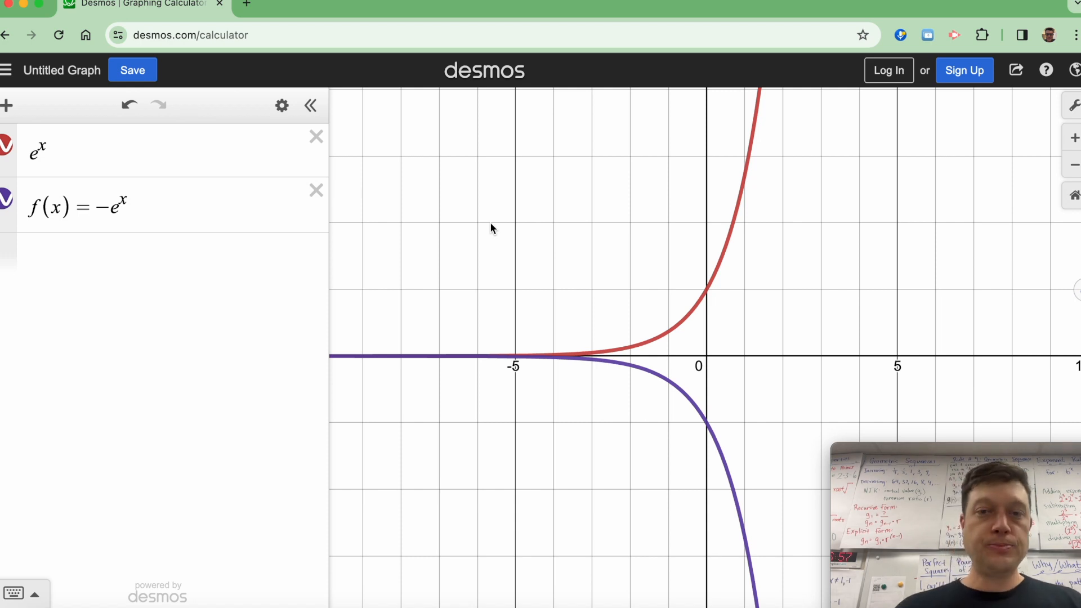
left_click(707, 290)
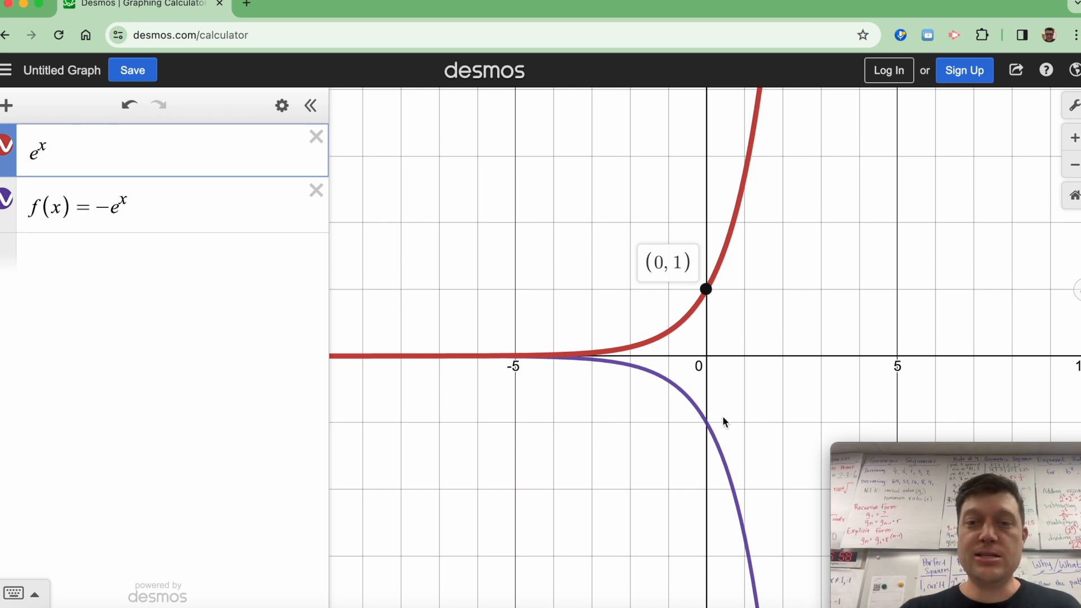
left_click(706, 422)
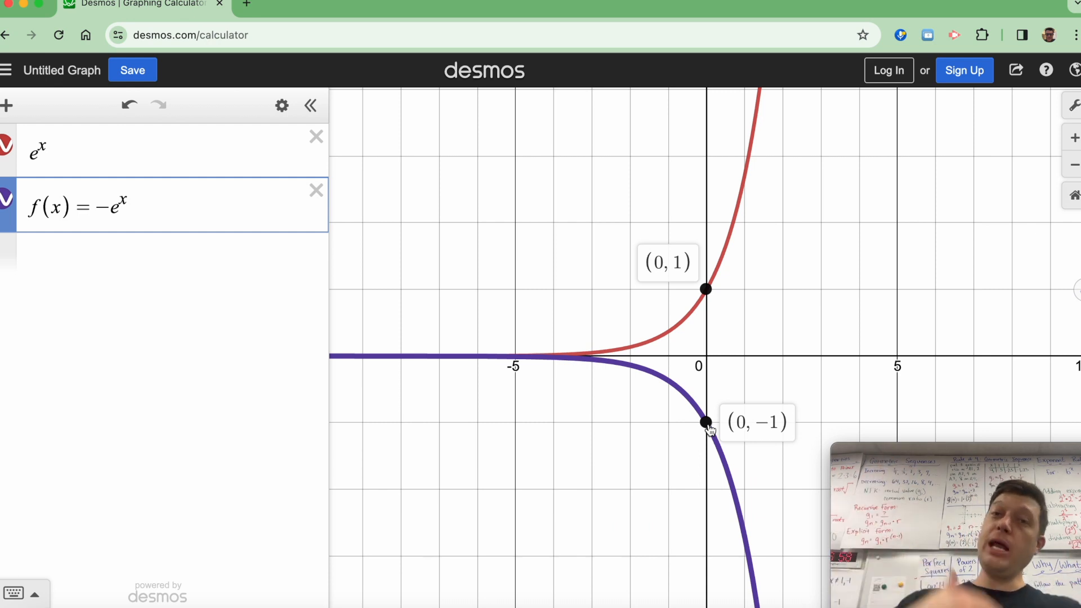
Step: Create a table of values for e^x and label its plotted point at x = 1
left_click(282, 105)
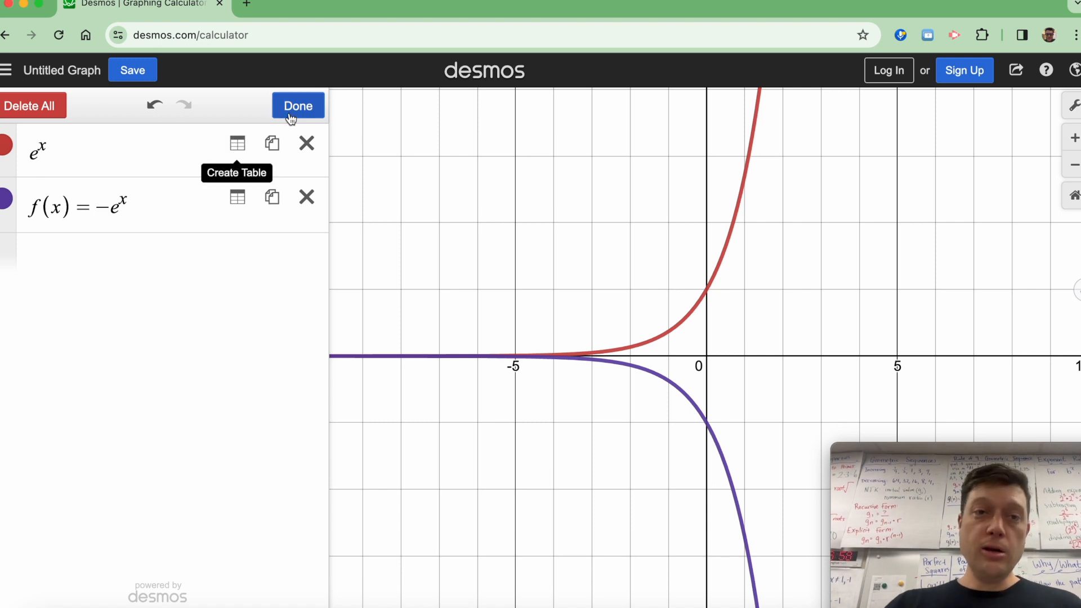
left_click(290, 113)
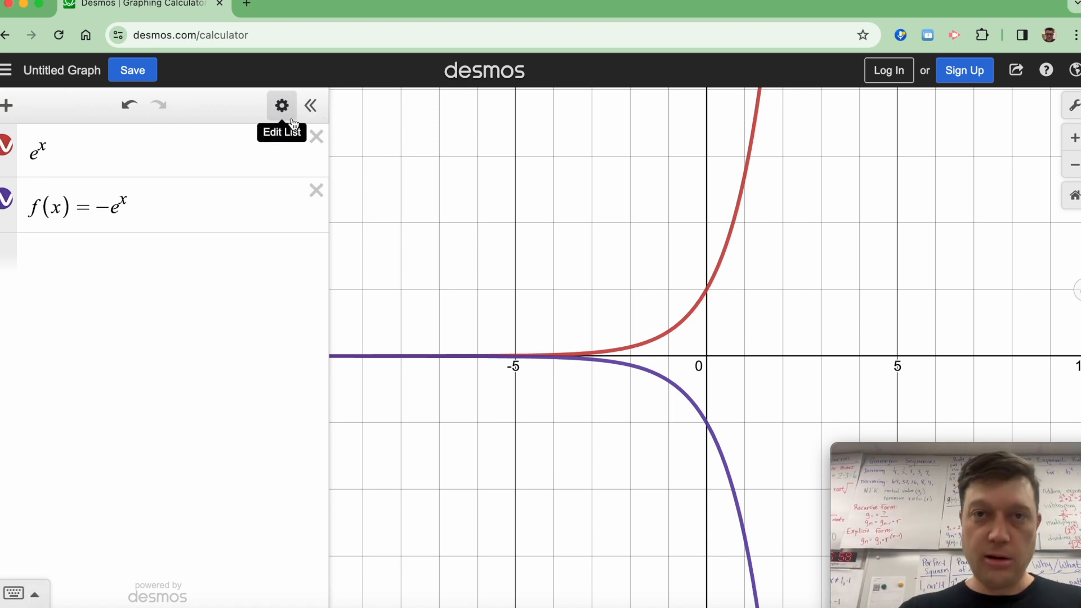
left_click(283, 112)
left_click(238, 145)
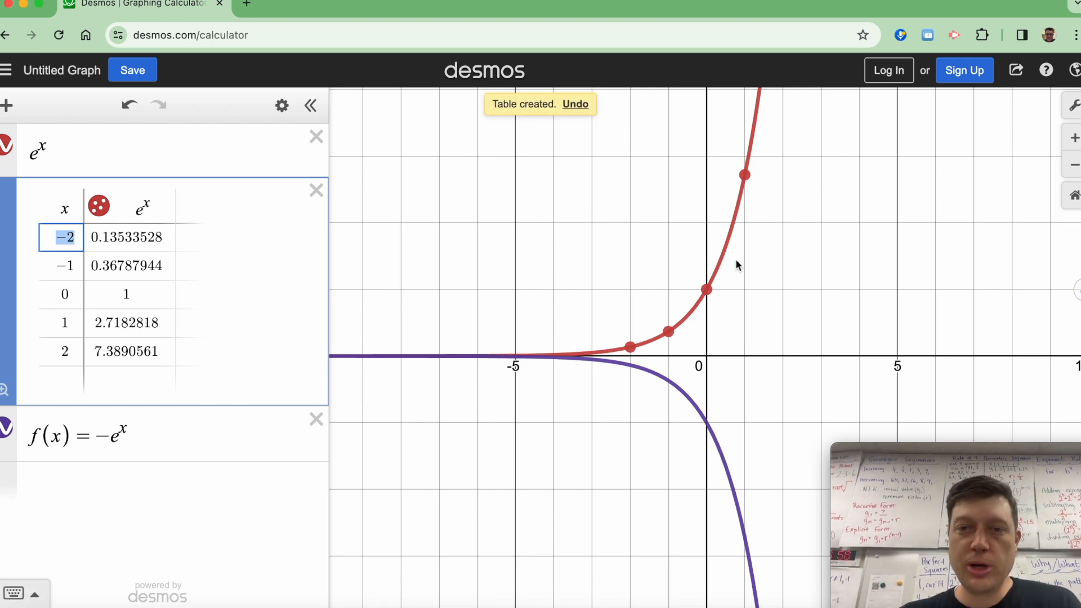
left_click(744, 174)
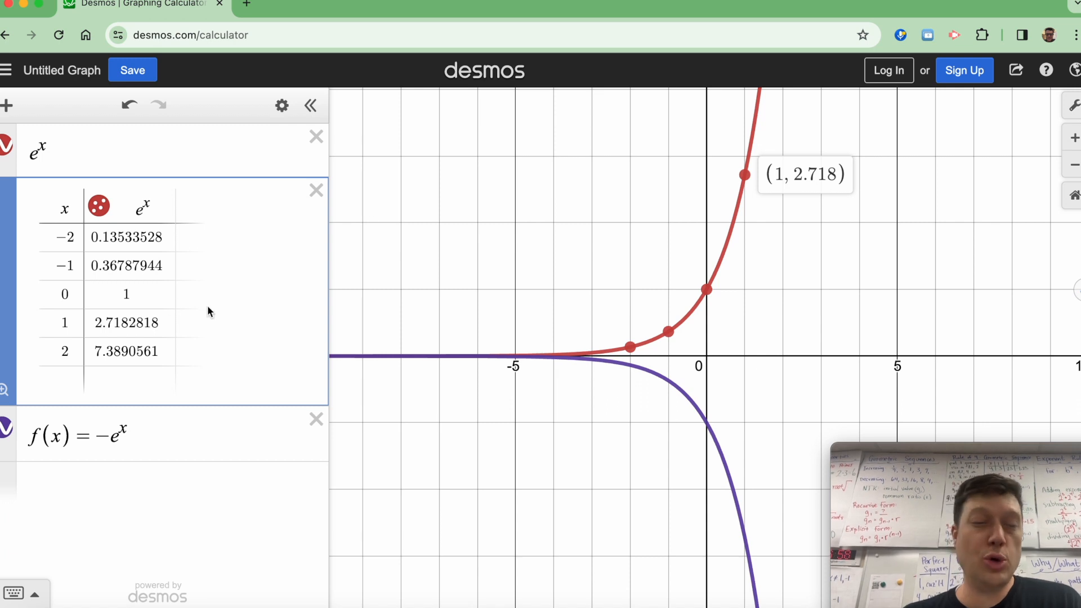
Step: Create a table of values for f(x) = -e^x and label both curves' points at x = 0 and x = 1
left_click(288, 122)
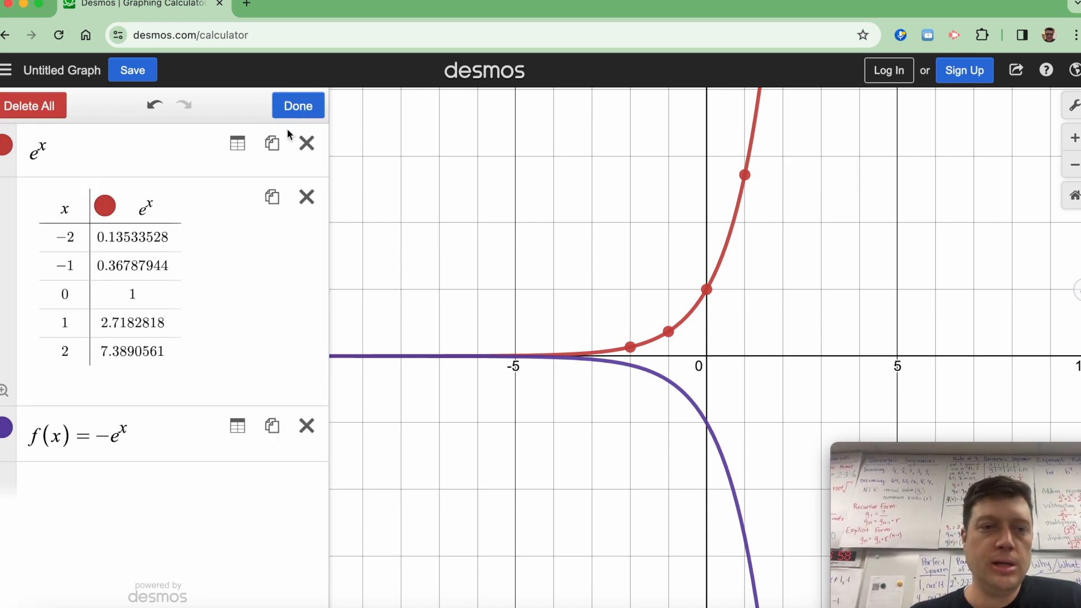
left_click(231, 424)
left_click(706, 423)
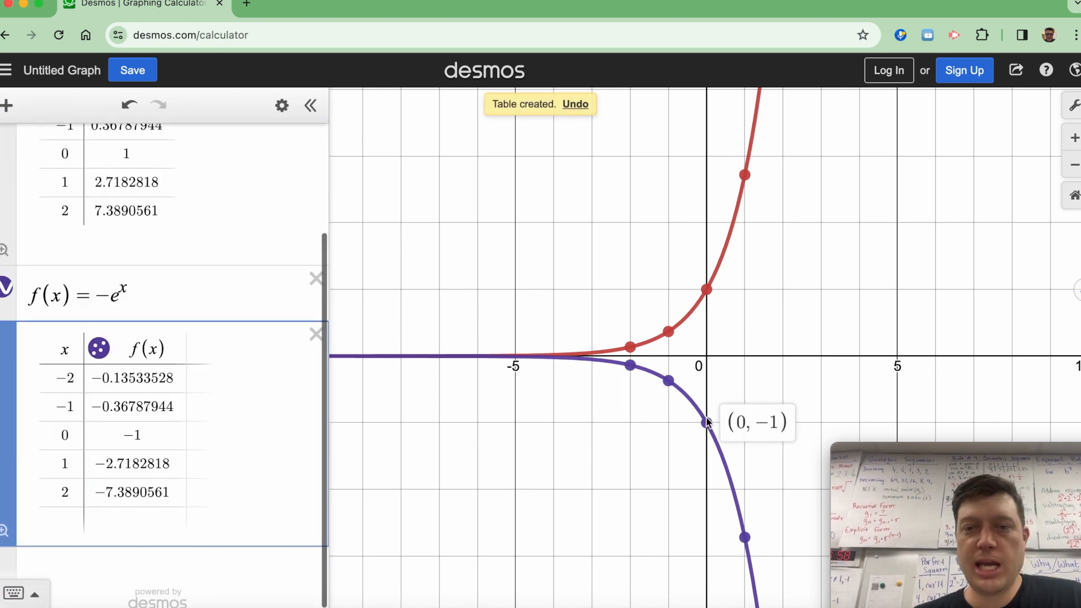
mouse_move(707, 292)
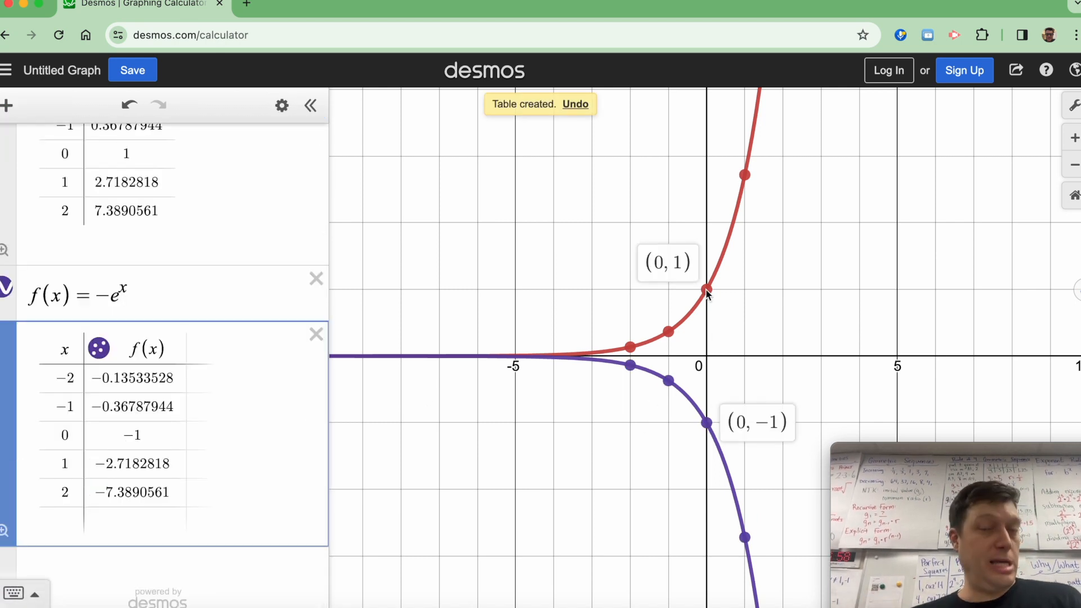
left_click(706, 290)
left_click(745, 175)
left_click(744, 537)
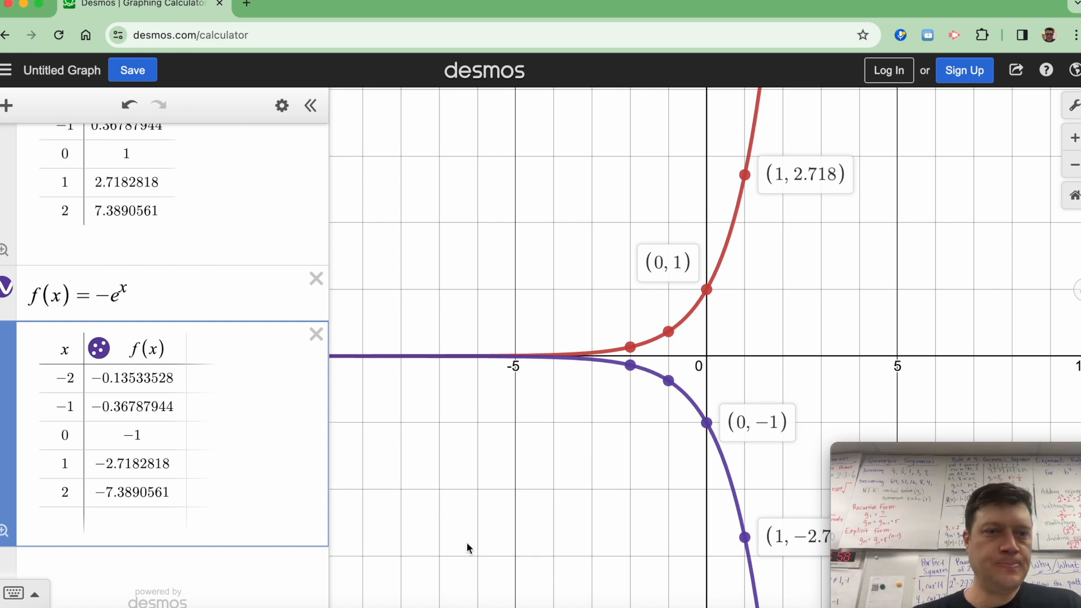
Step: Remove the negative sign to make f(x) = e^x, and hide and reshow its curve to compare it with the first expression
left_click(109, 297)
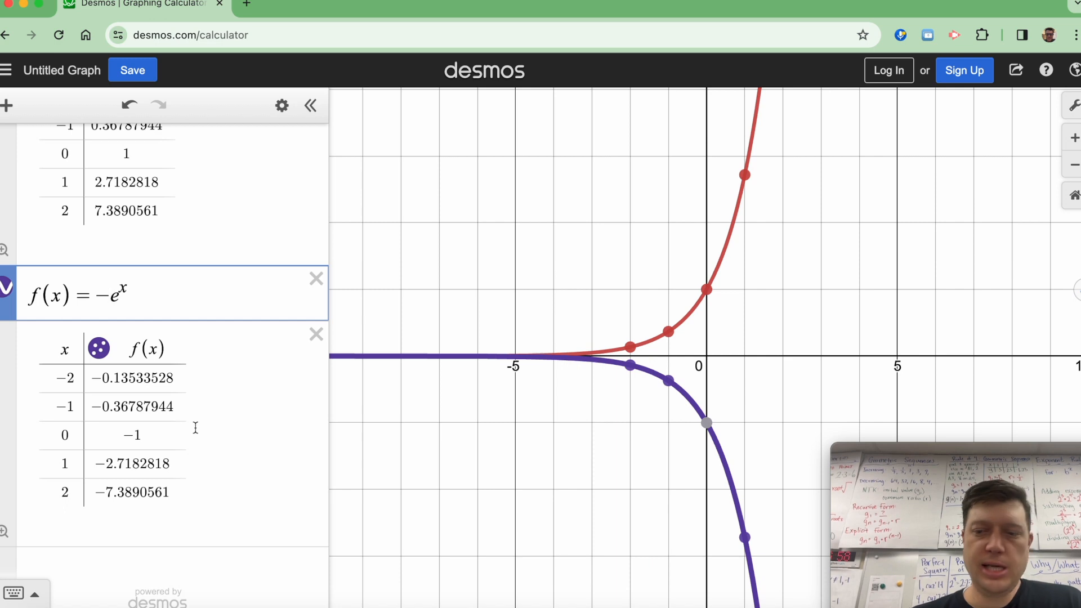
key("BackSpace")
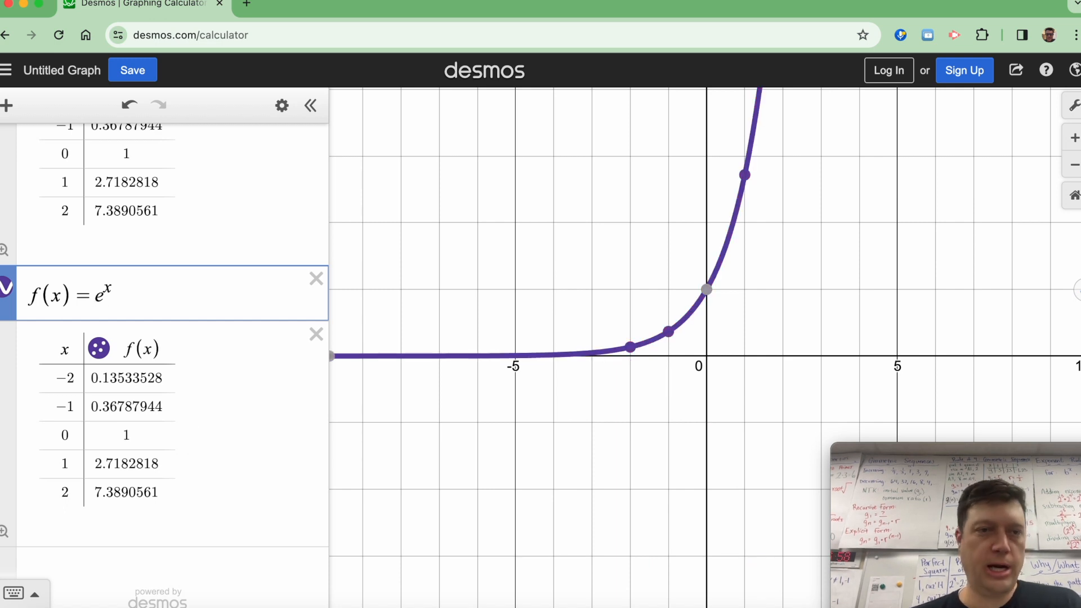
scroll(167, 385, "up", 3)
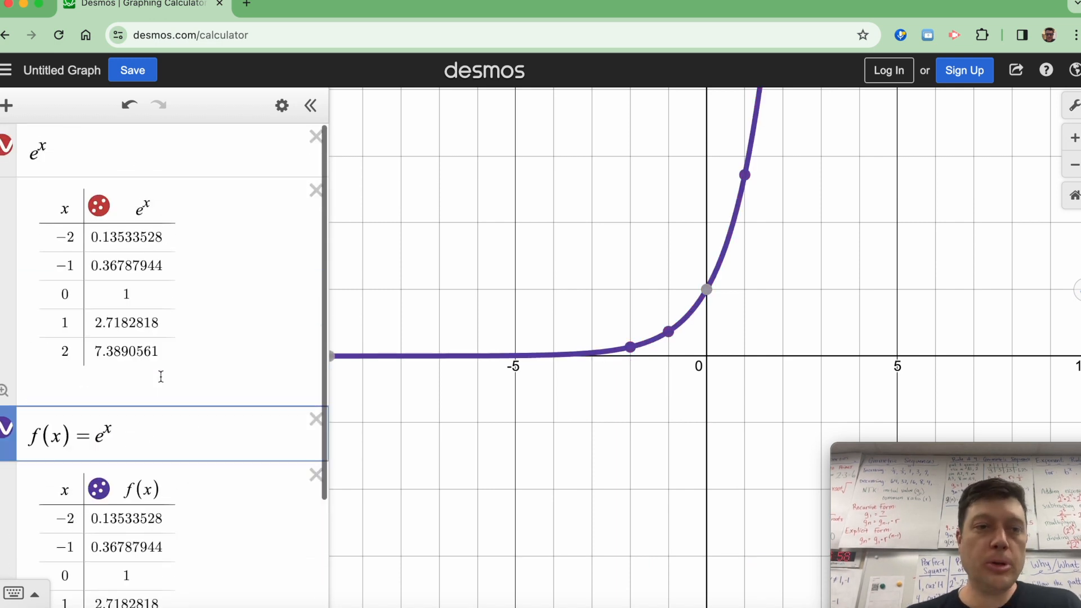
left_click(3, 431)
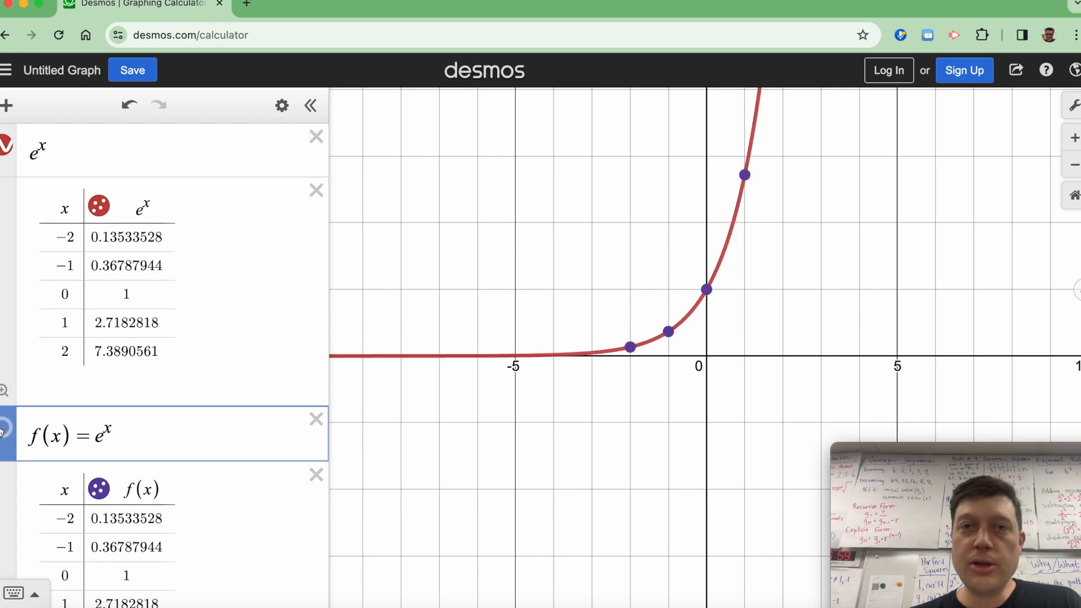
left_click(3, 431)
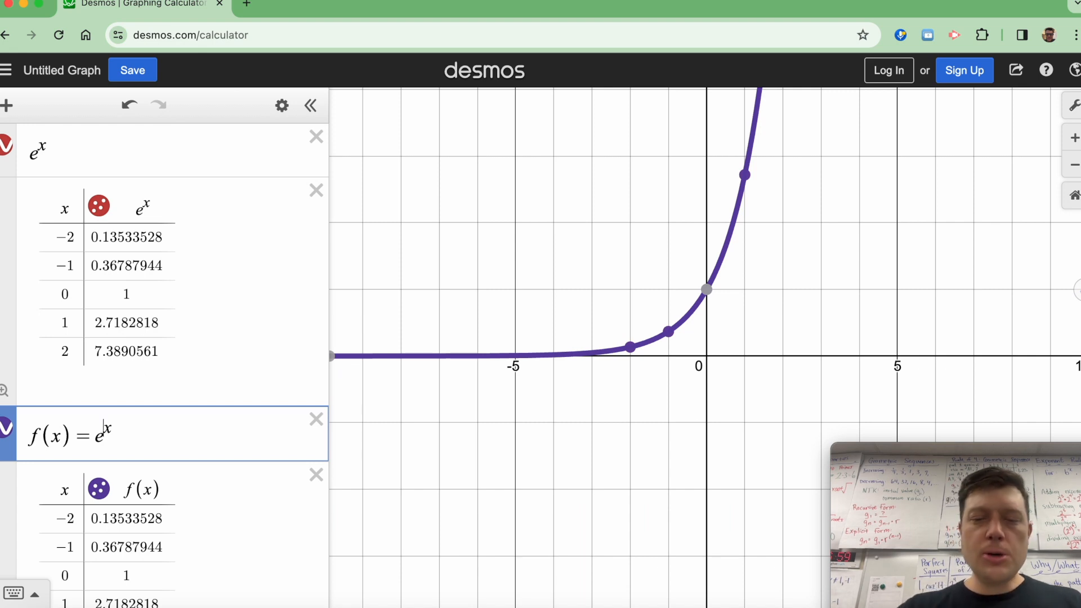
Step: Change the function to f(x) = e^(-x) and label its point at x = -1 and the e^x point at x = 1
left_click(103, 428)
type("(x")
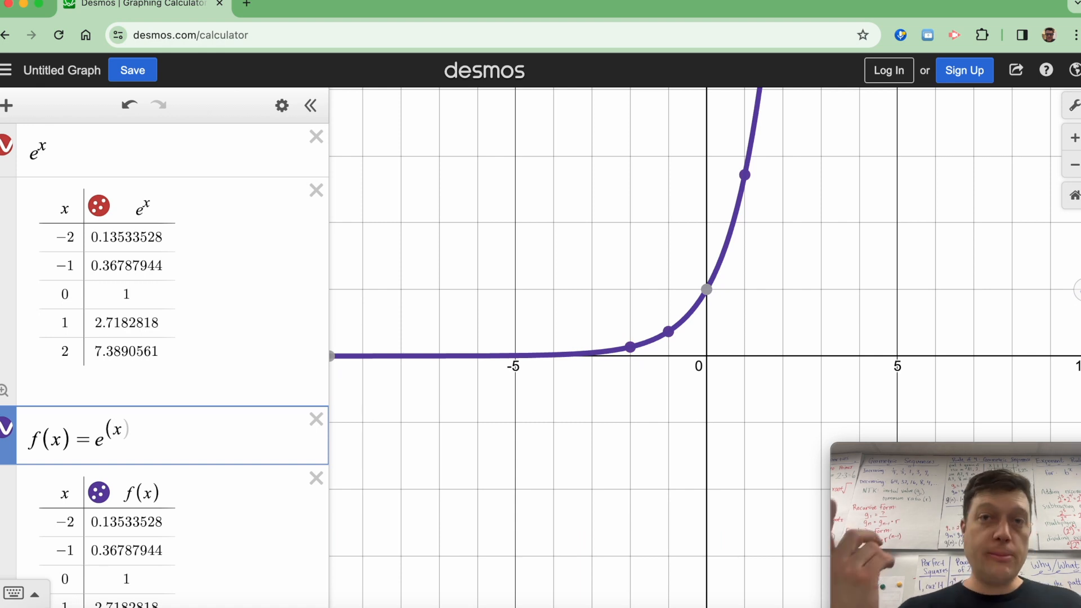
type("-")
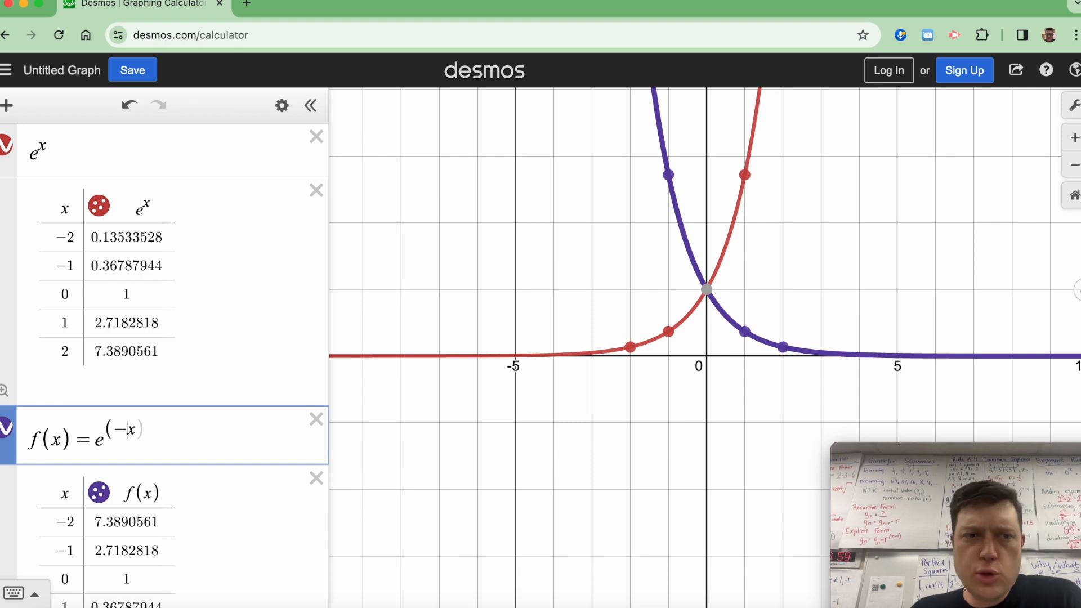
key("BackSpace")
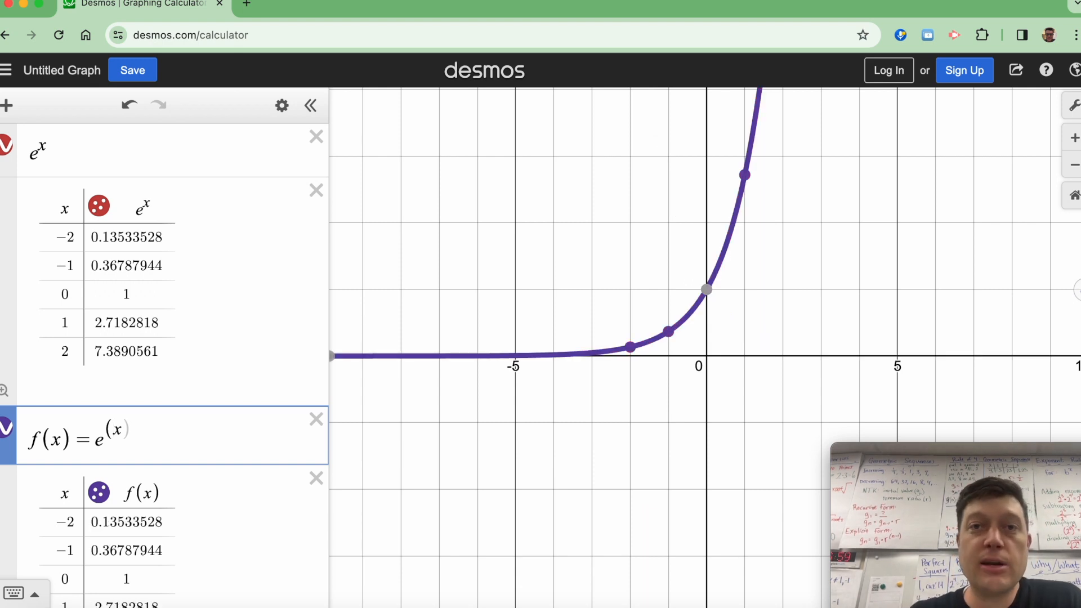
type("-")
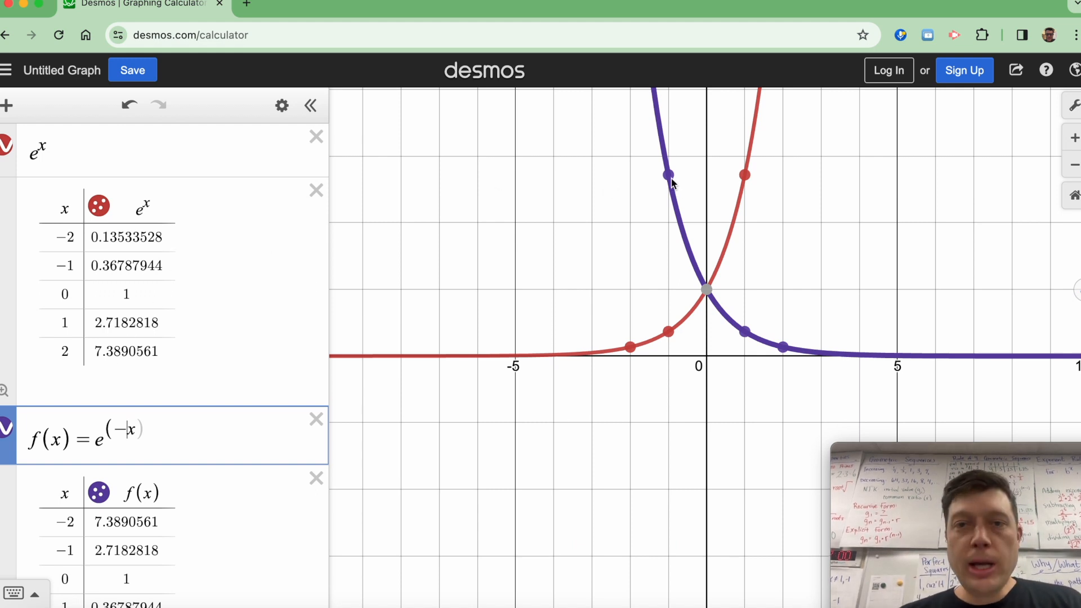
mouse_move(747, 175)
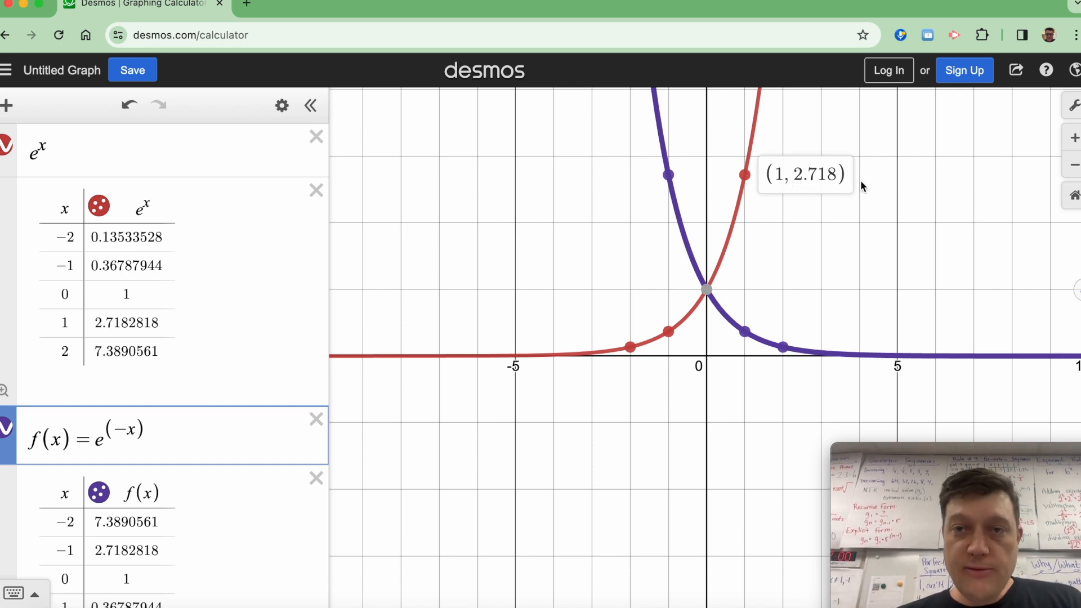
left_click(668, 175)
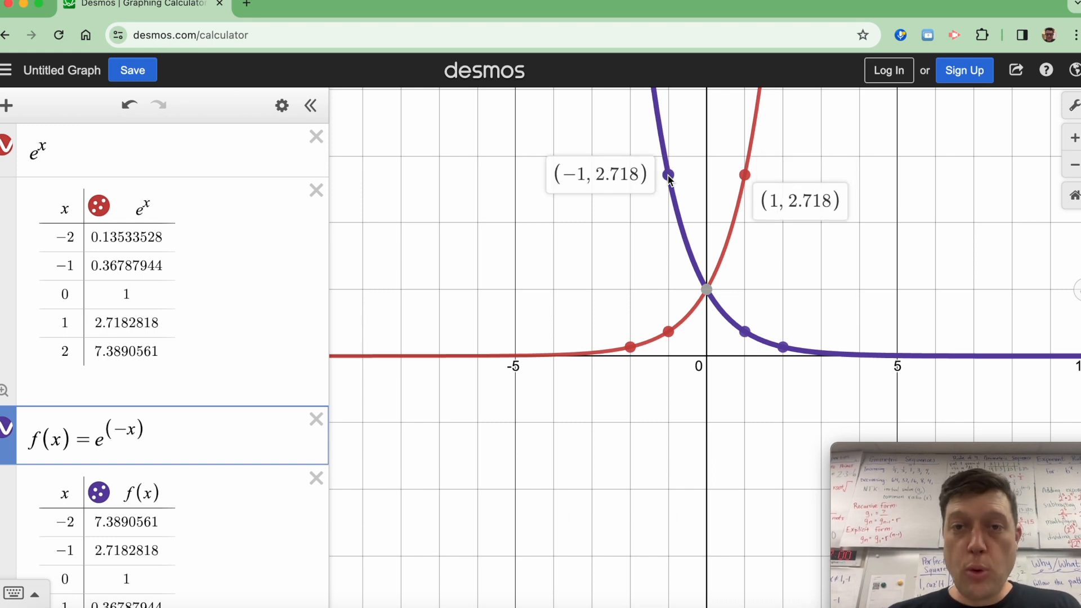
Step: Hide the label of the f(x) point at x = -1 and remove the exponent's negative sign to make f(x) = e^(x)
left_click(668, 175)
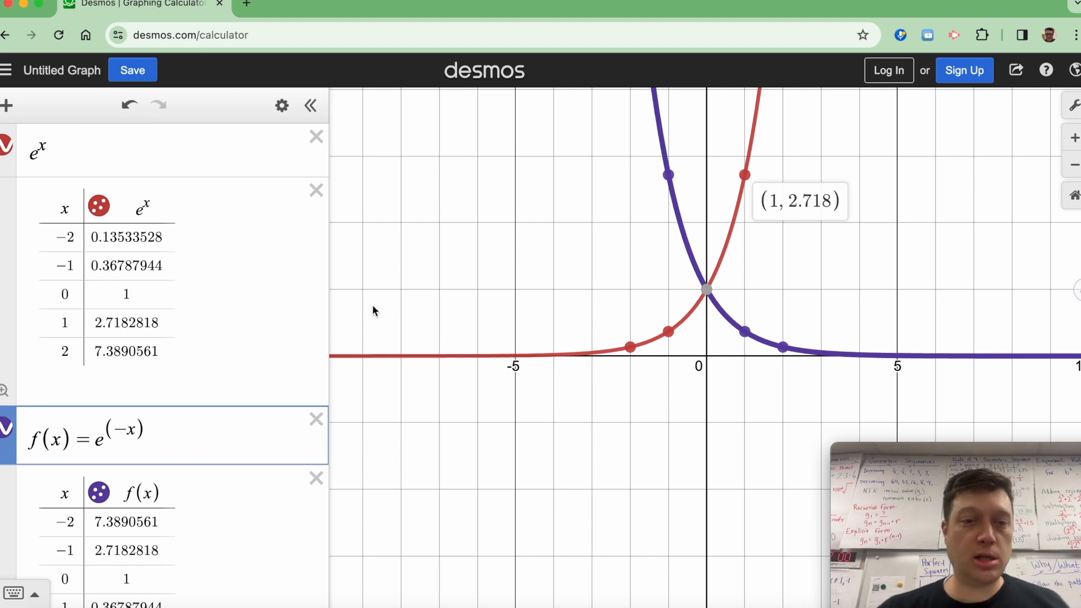
left_click(127, 430)
key("BackSpace")
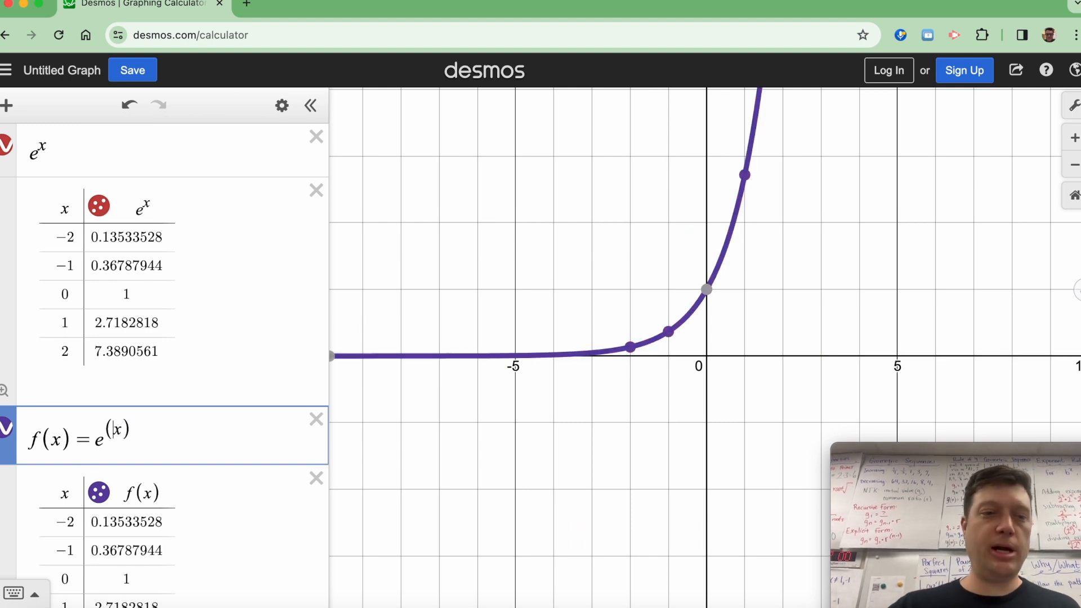
Step: Enclose the base e in parentheses and negate it to make f(x) = (-e)^(x)
key("Left")
key("Left")
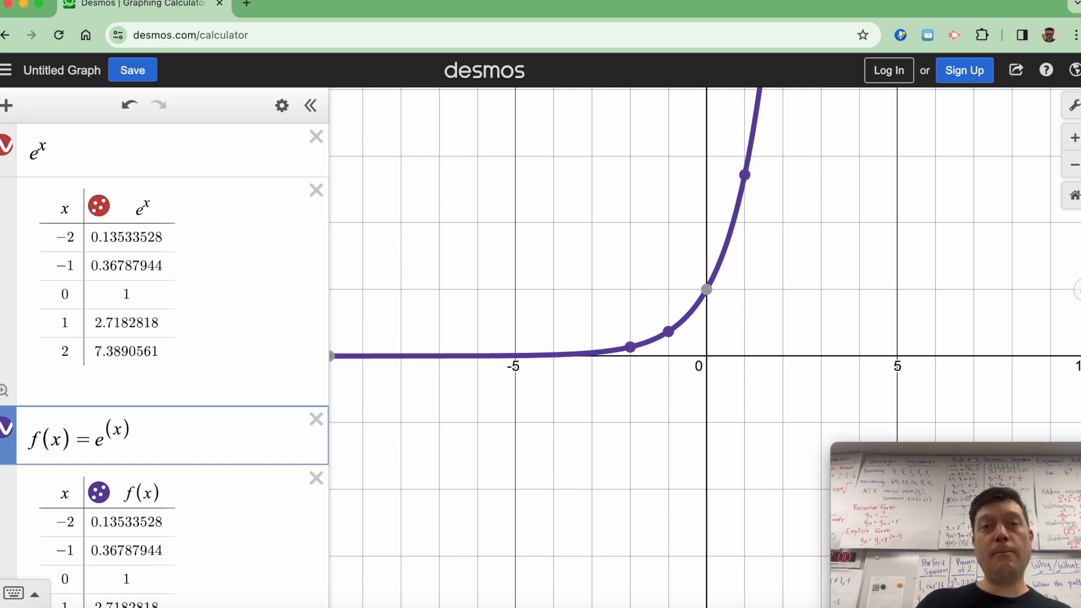
type("(")
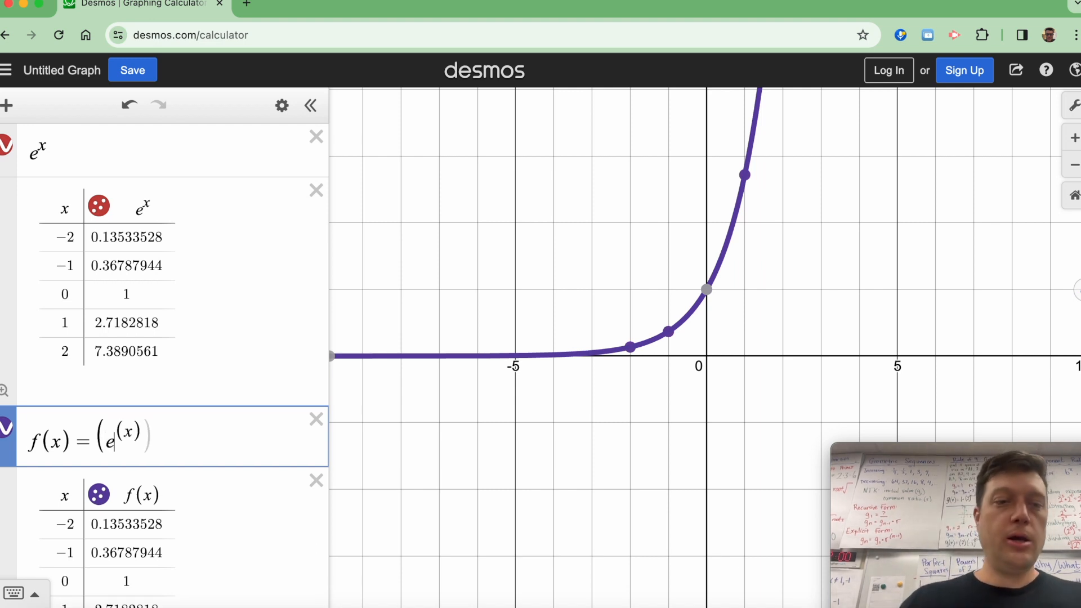
key("Right")
type(")")
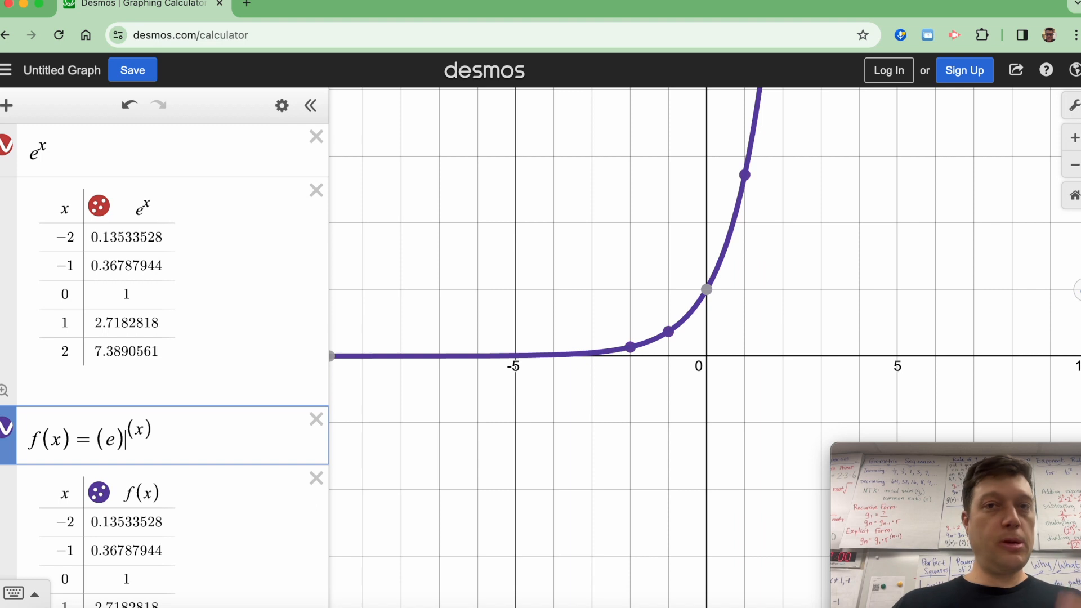
key("Left")
key("Left")
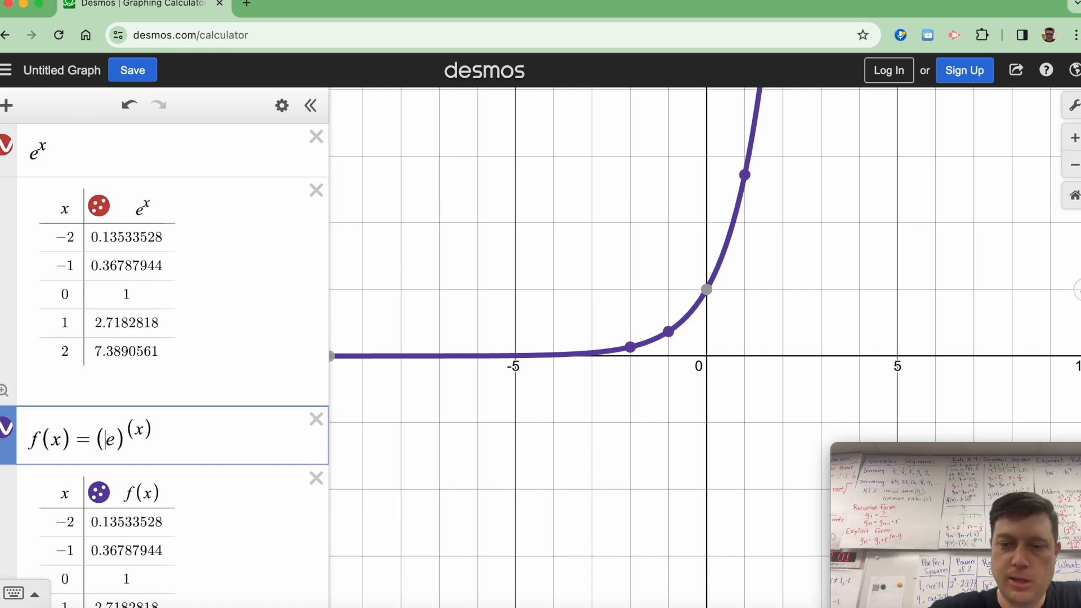
type("-")
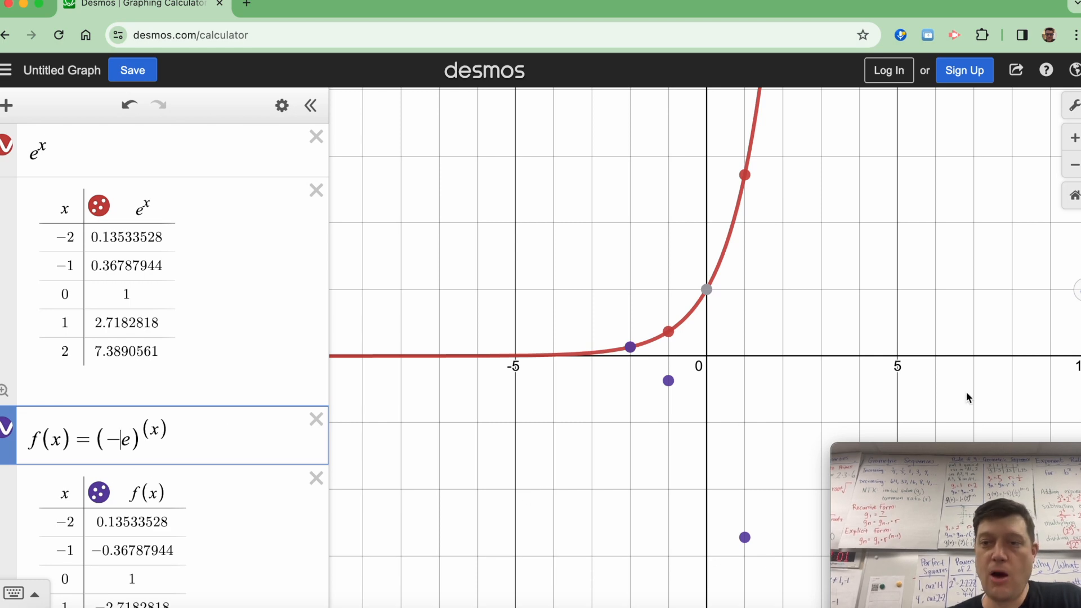
Step: Examine the plotted points of f(x) = (-e)^(x) over a wider range and compare them with its table of values
mouse_move(950, 470)
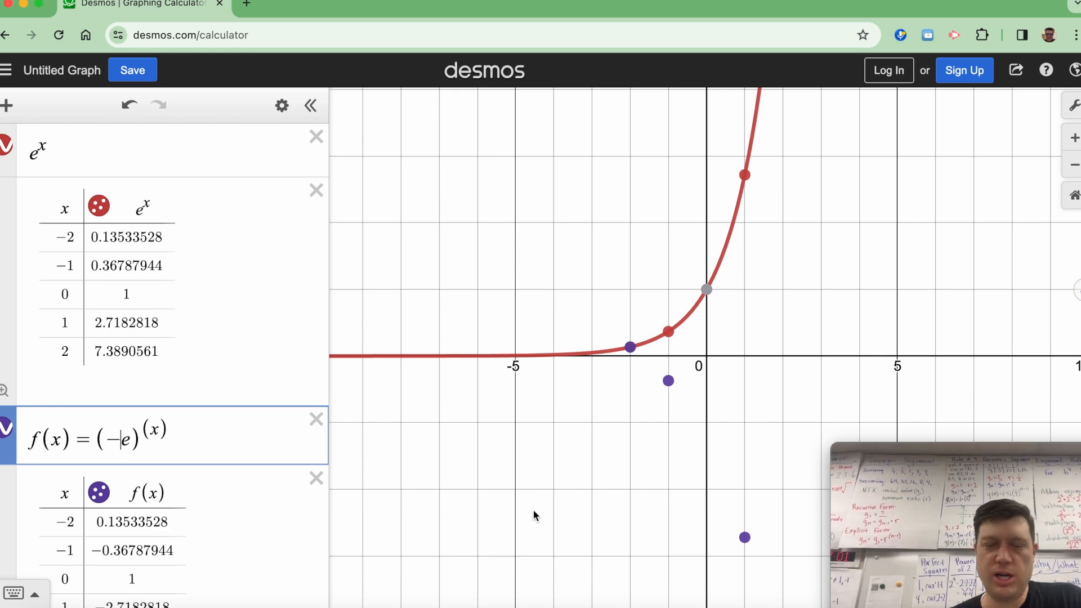
scroll(533, 509, "down", 3)
scroll(532, 508, "down", 2)
left_click_drag(691, 411, 664, 309)
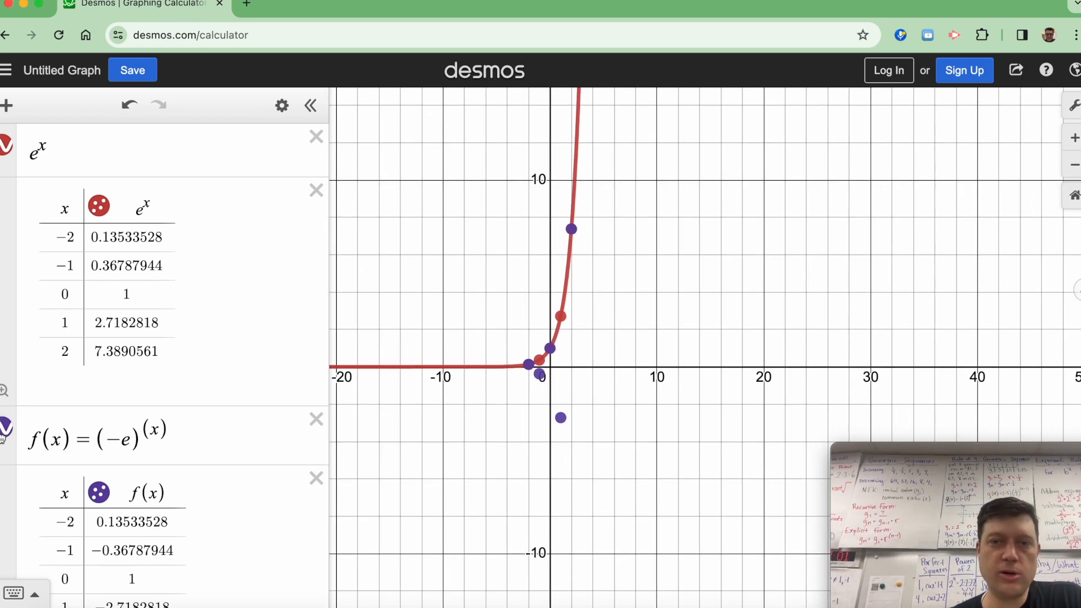
left_click(100, 490)
left_click(100, 489)
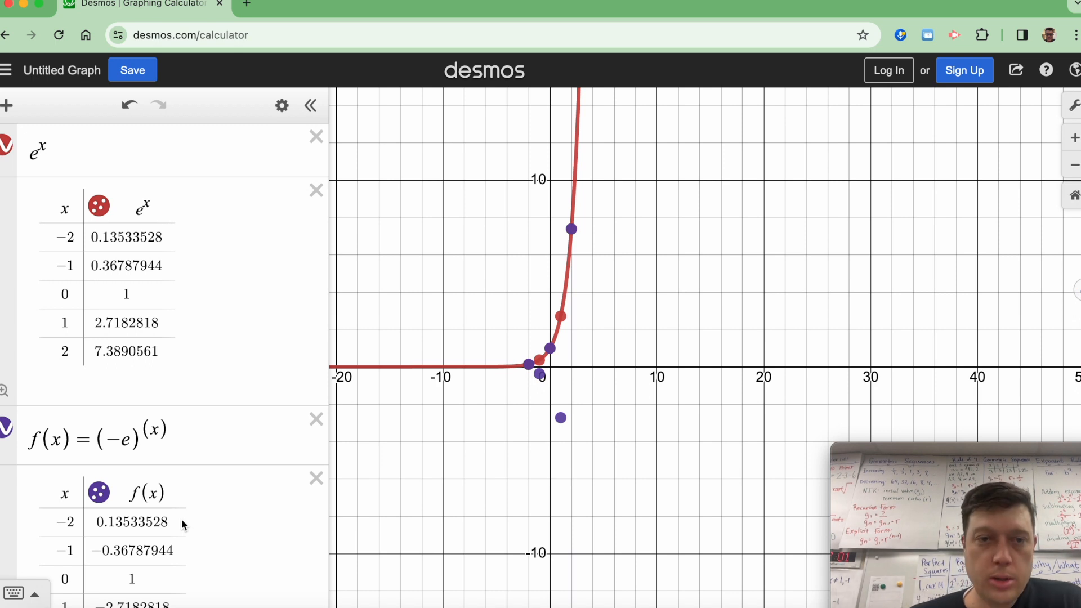
scroll(175, 493, "down", 1)
scroll(175, 492, "down", 3)
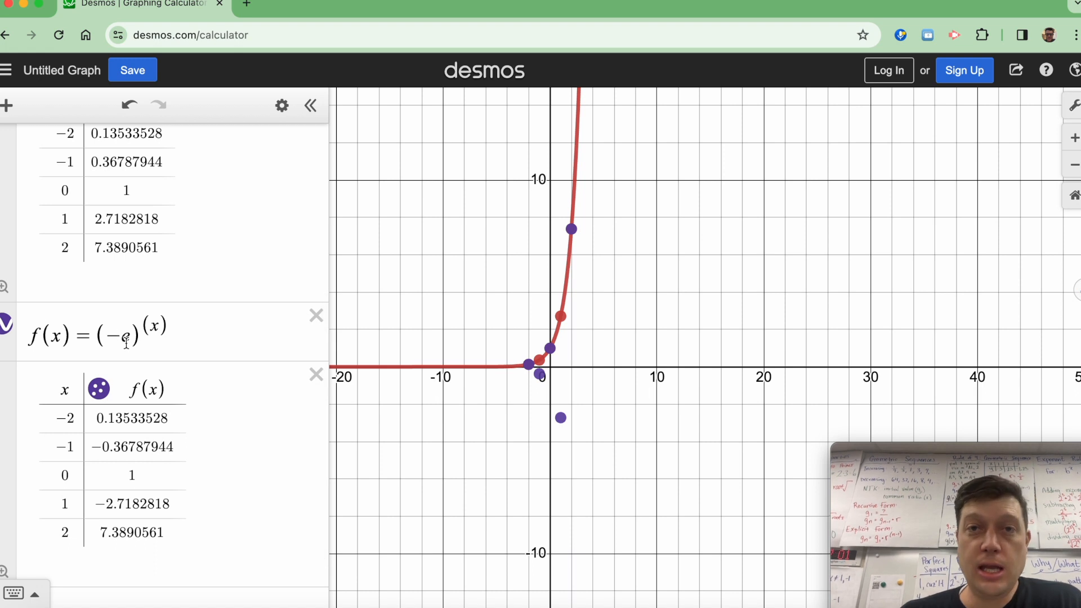
left_click_drag(128, 337, 108, 334)
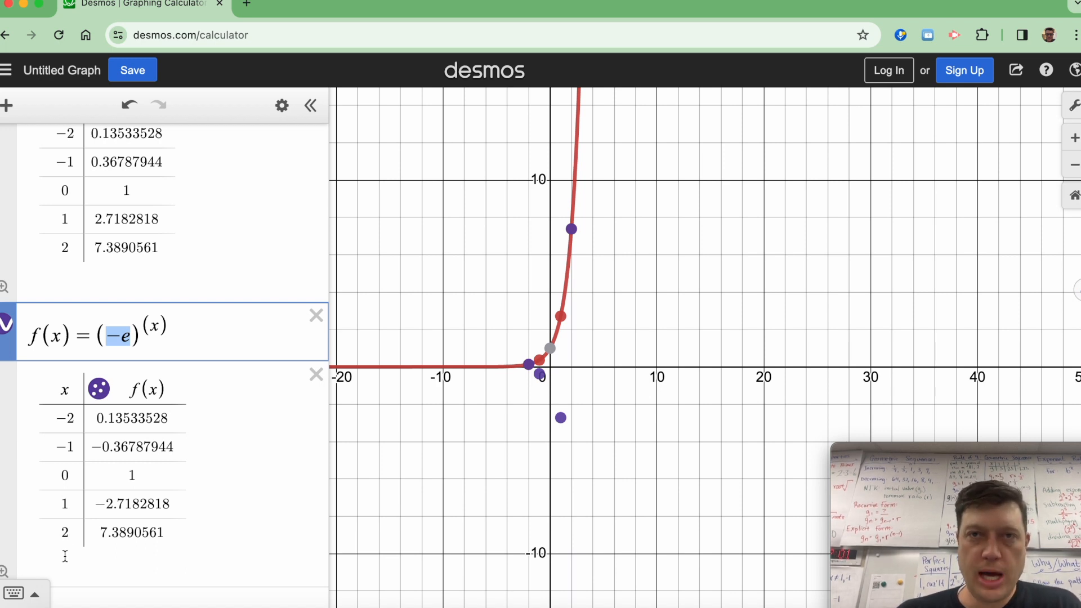
Step: Add the x values 3, 4 and 5 to the table of values for f(x) = (-e)^(x)
left_click(67, 532)
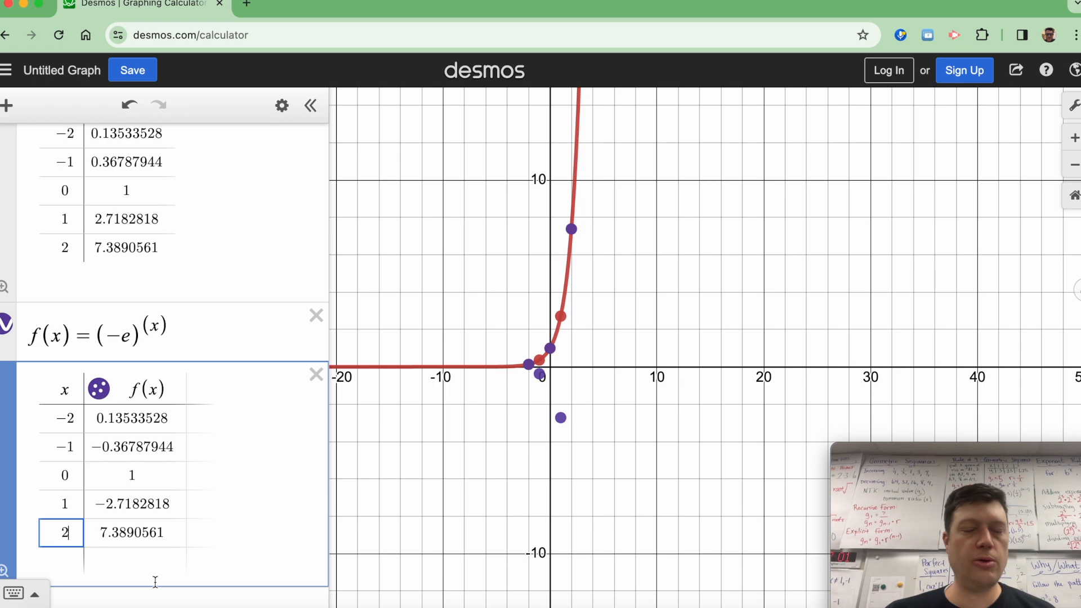
key("Return")
type("3")
key("Return")
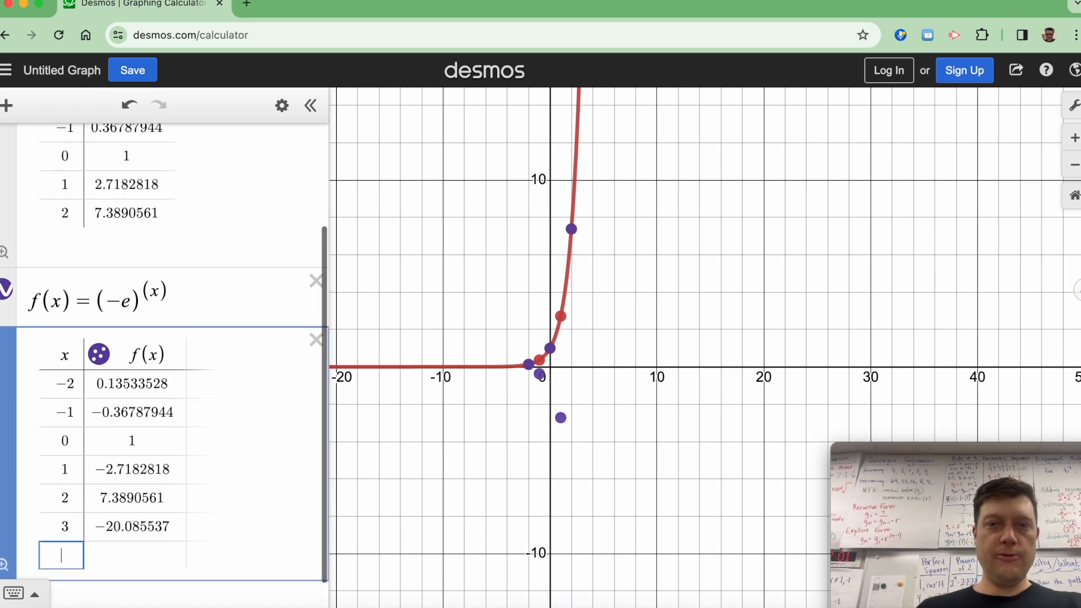
type("4")
key("Return")
type("5")
key("Return")
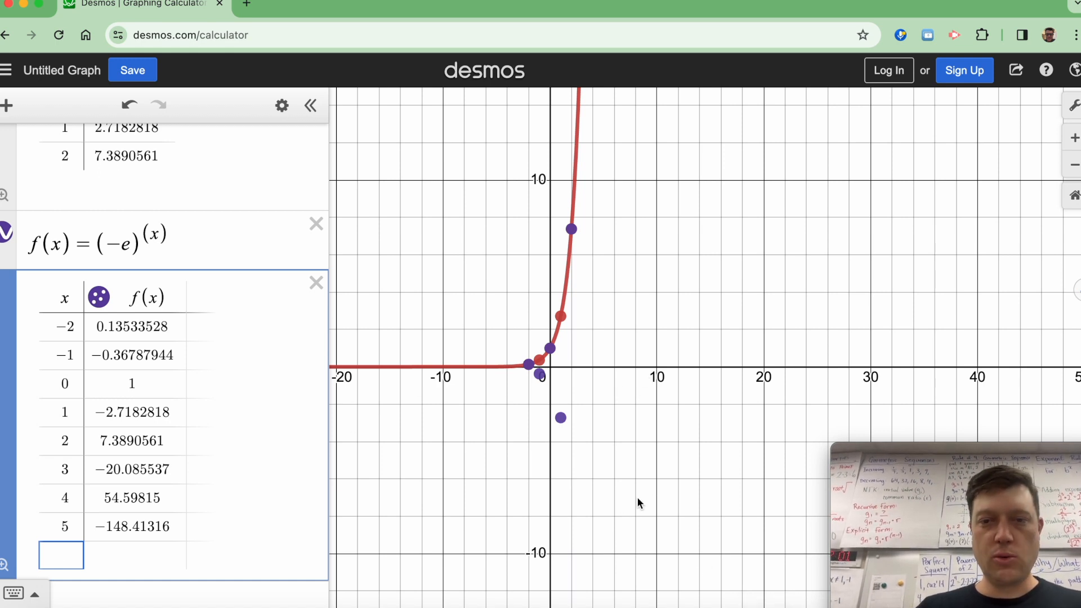
Step: Set the graph's x-axis range from -3 to 6 to spread out the plotted points
left_click(1074, 165)
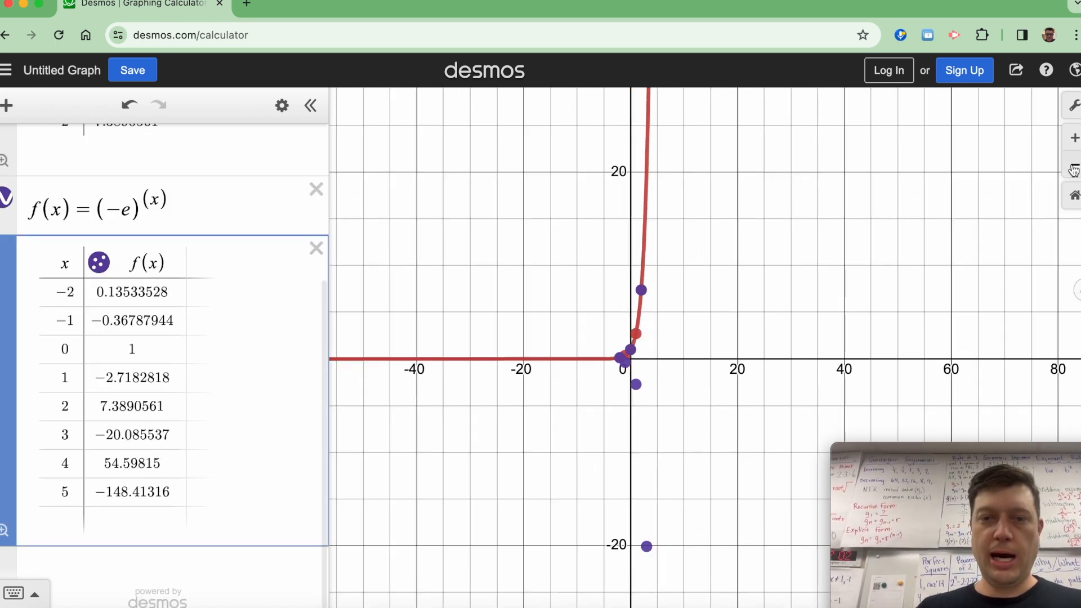
left_click(1074, 166)
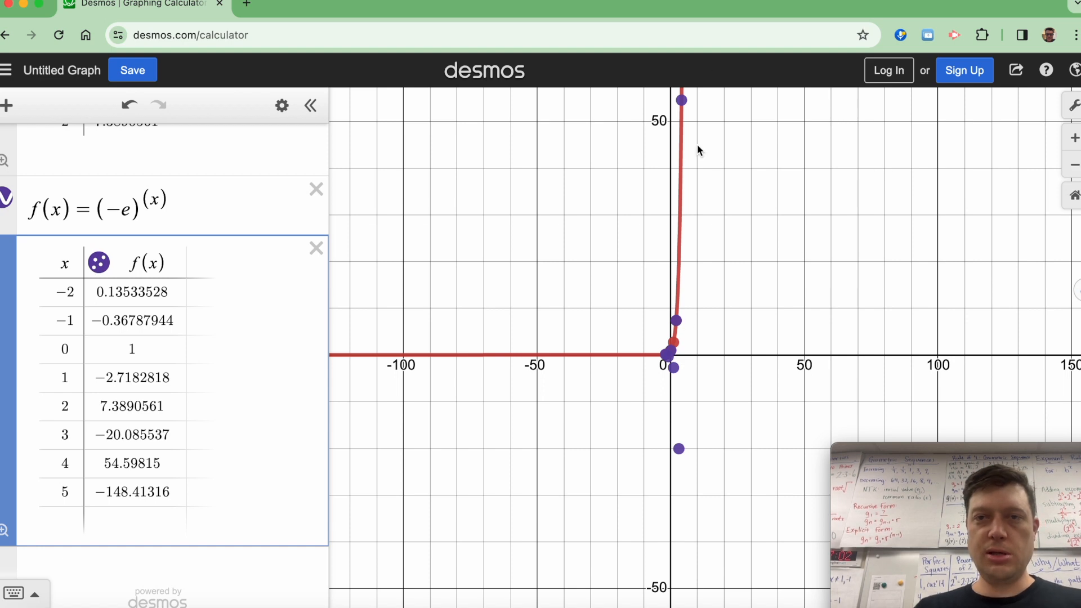
left_click(1073, 106)
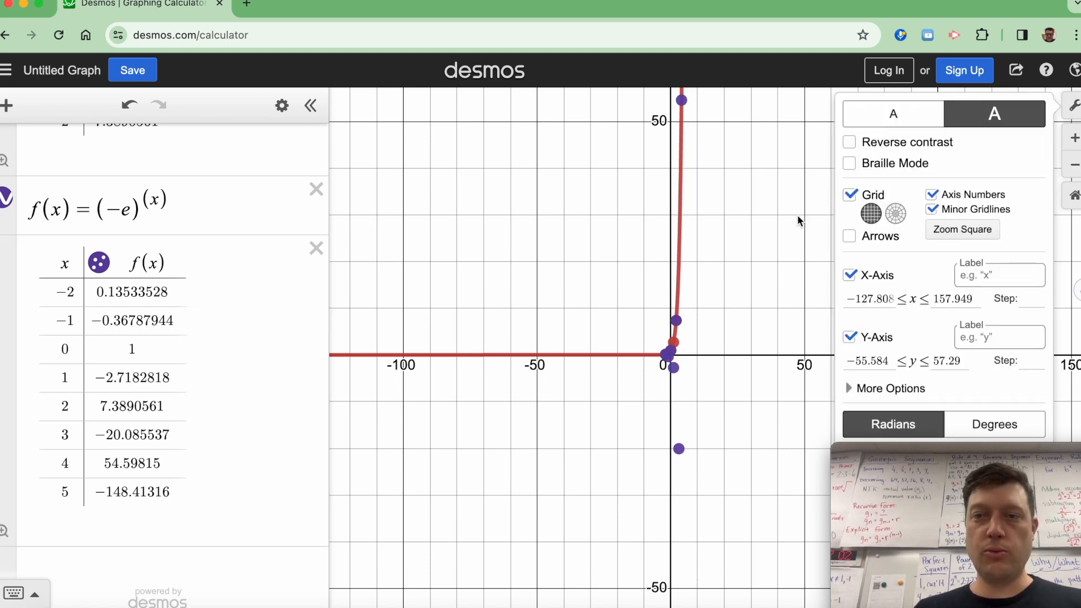
left_click(888, 296)
double_click(888, 297)
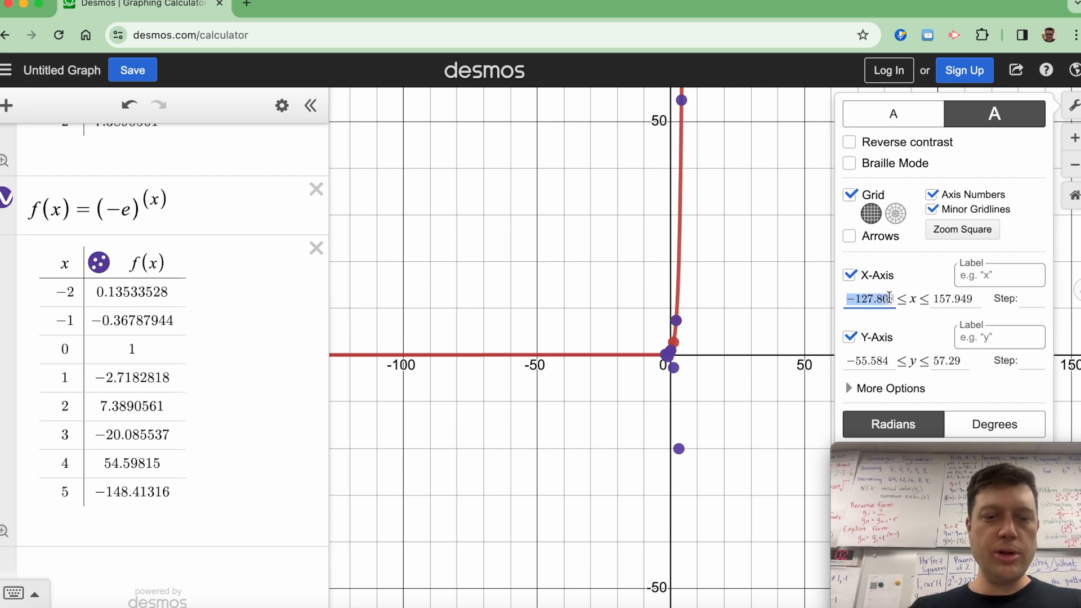
type("-3")
key("Tab")
type("6")
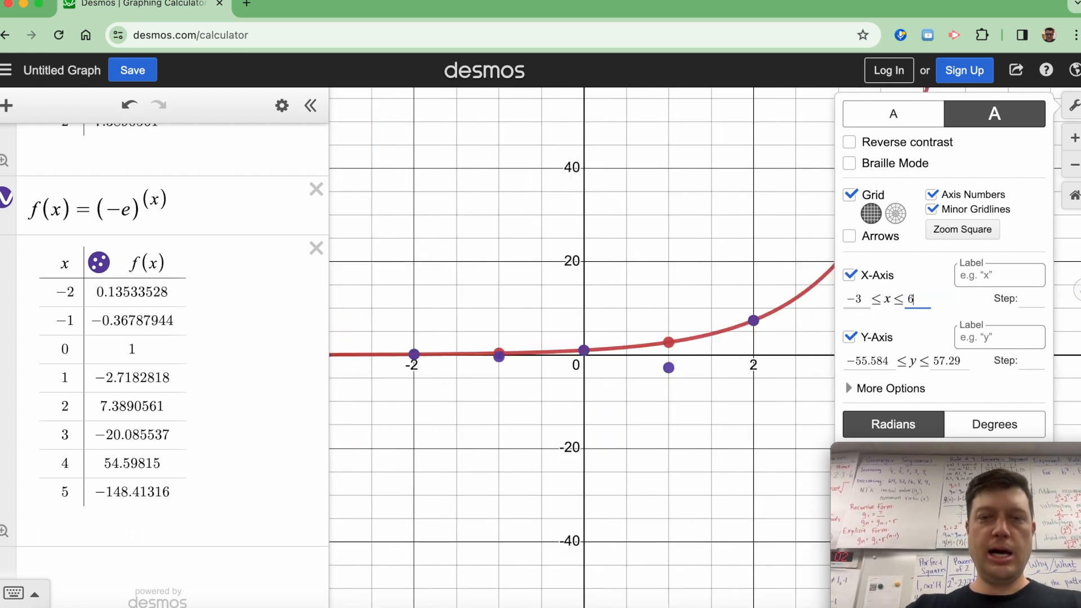
left_click(737, 234)
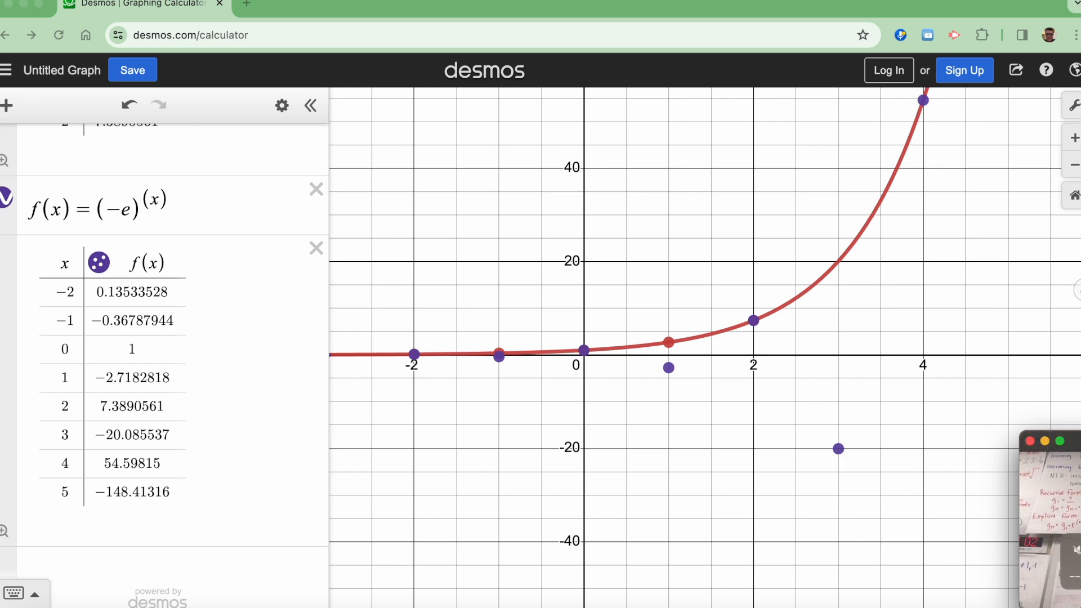
Step: Highlight the negative sign in the base of f(x) = (-e)^(x)
left_click_drag(1069, 438, 846, 441)
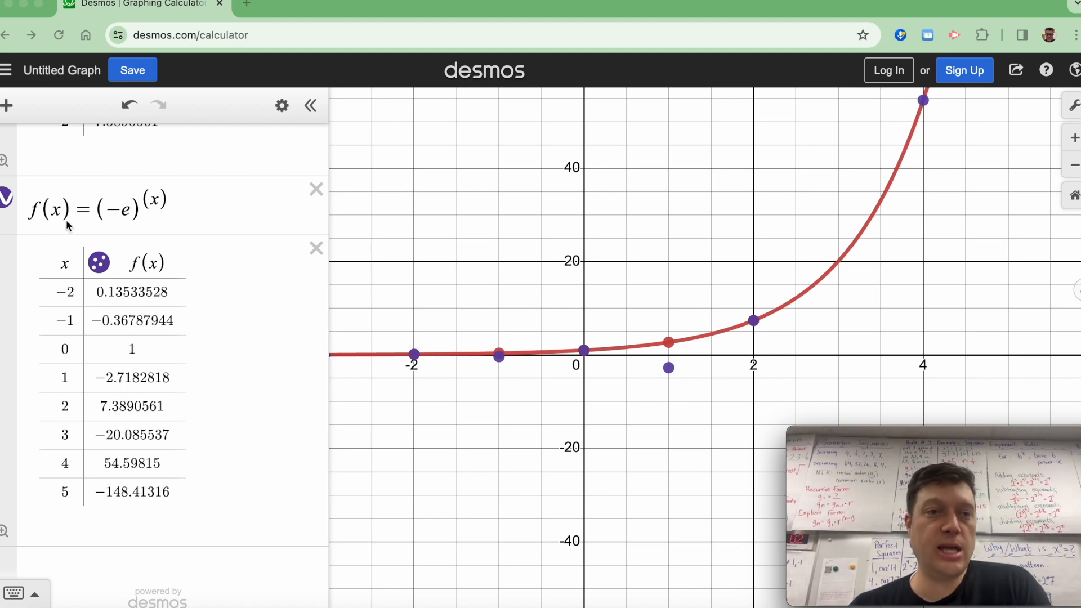
left_click_drag(100, 207, 121, 221)
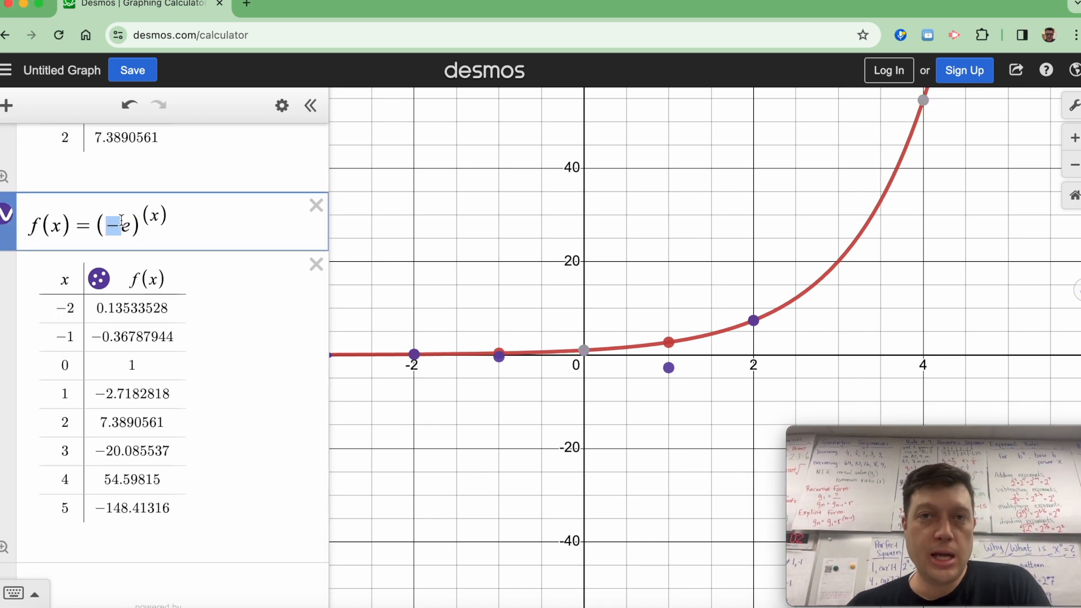